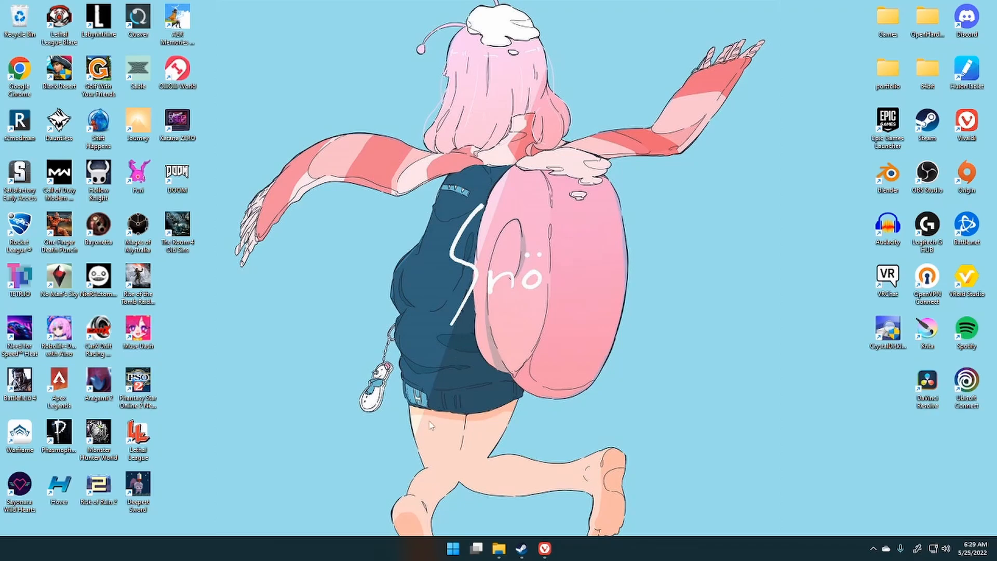
# - Switch to the web browser and review UnityEX.exe and the Unity_Assets_Files folder in the shared Blaze folder on Google Drive
pyautogui.click(544, 549)
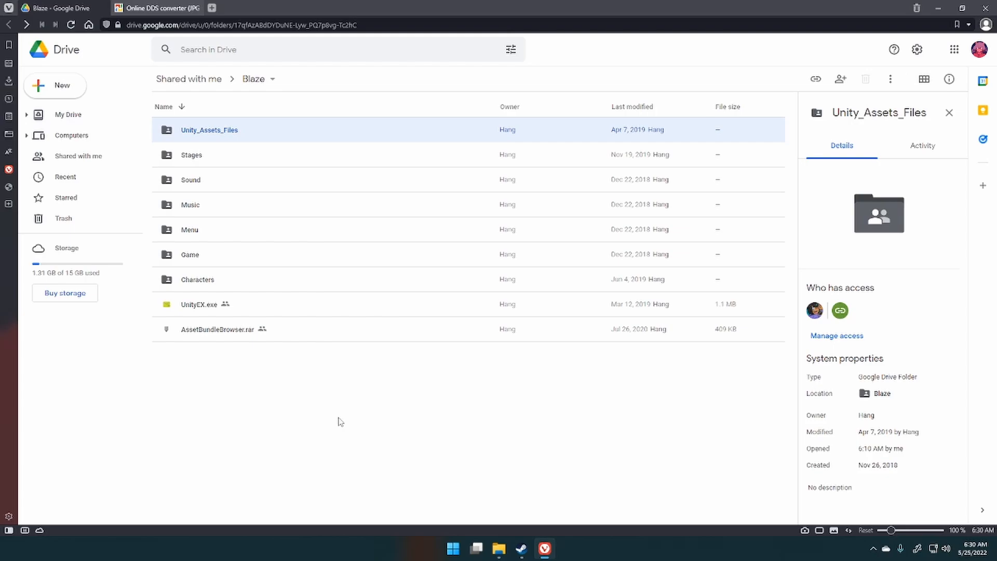
pyautogui.click(198, 304)
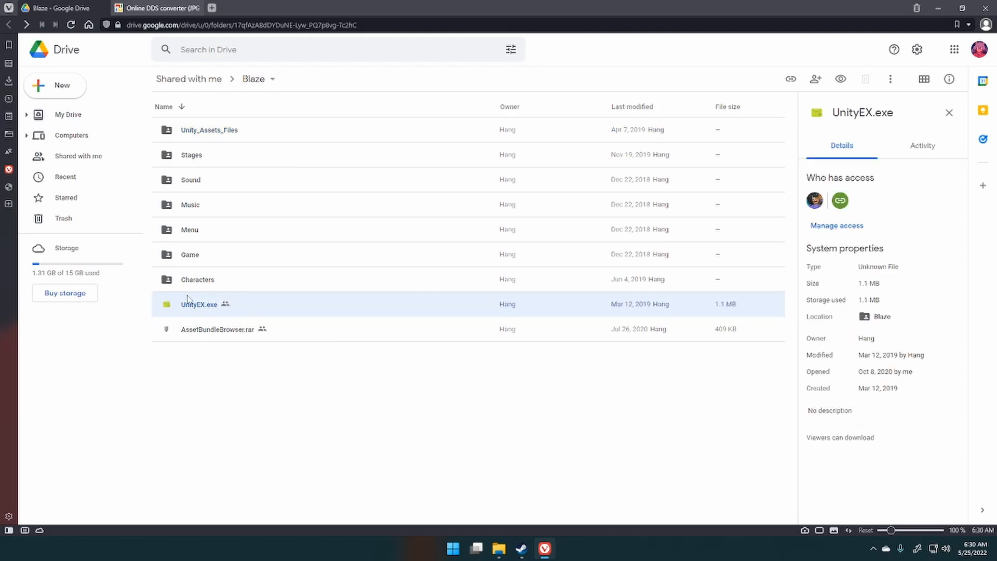
pyautogui.click(217, 134)
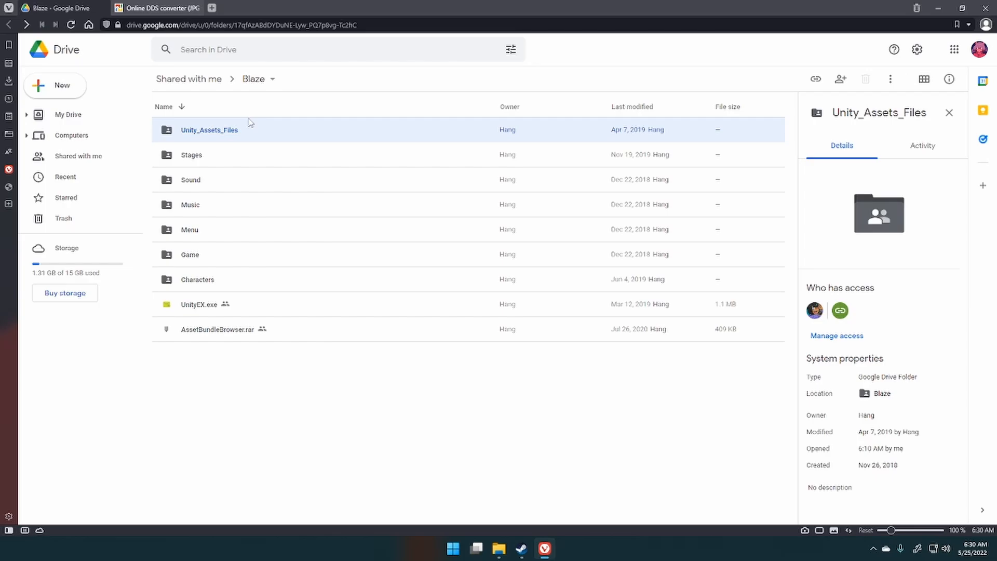
pyautogui.click(935, 8)
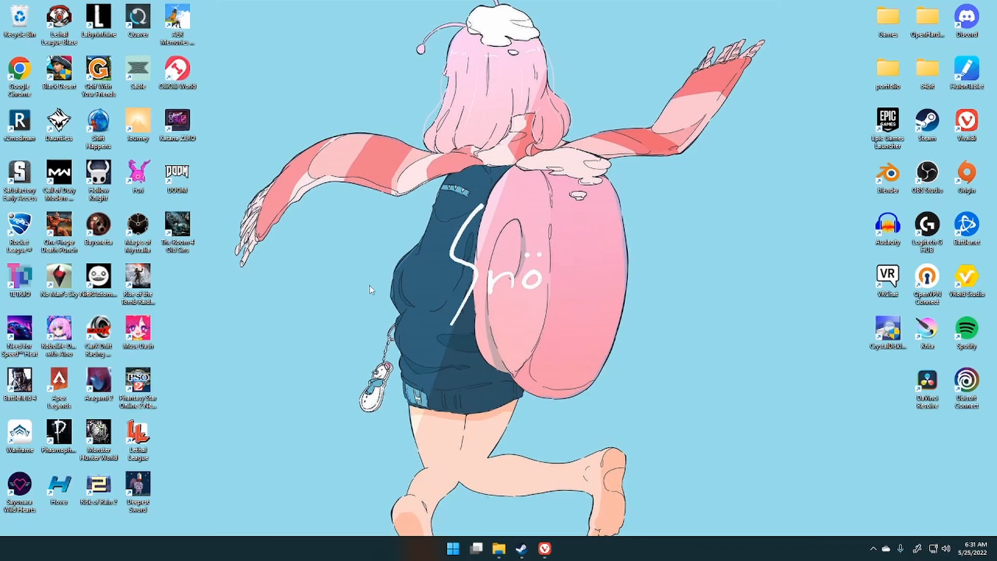
# - Switch to File Explorer, open the characters folder inside LLBlaze's Bundles folder, and look through its files
pyautogui.click(499, 548)
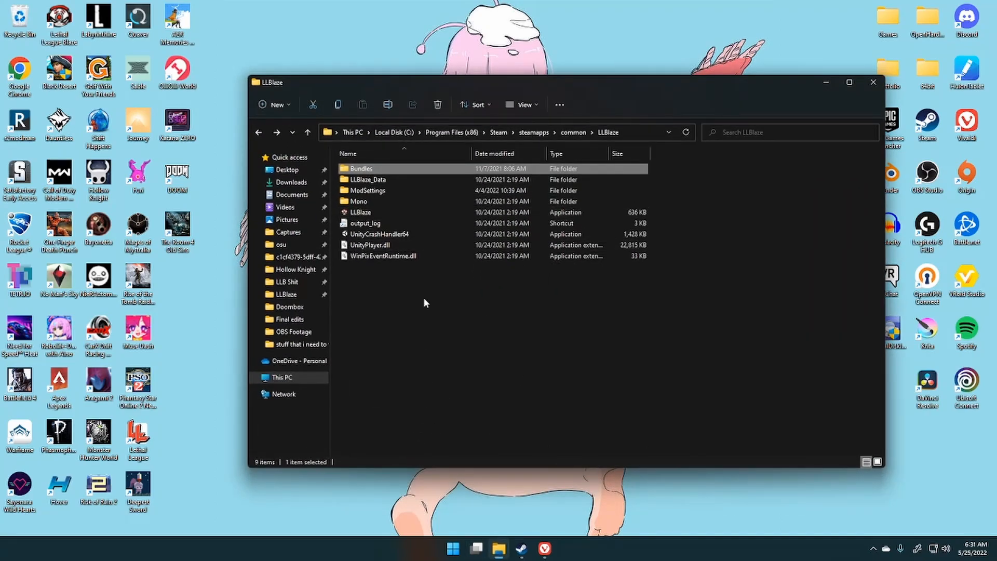
pyautogui.moveTo(423, 86); pyautogui.dragTo(346, 77)
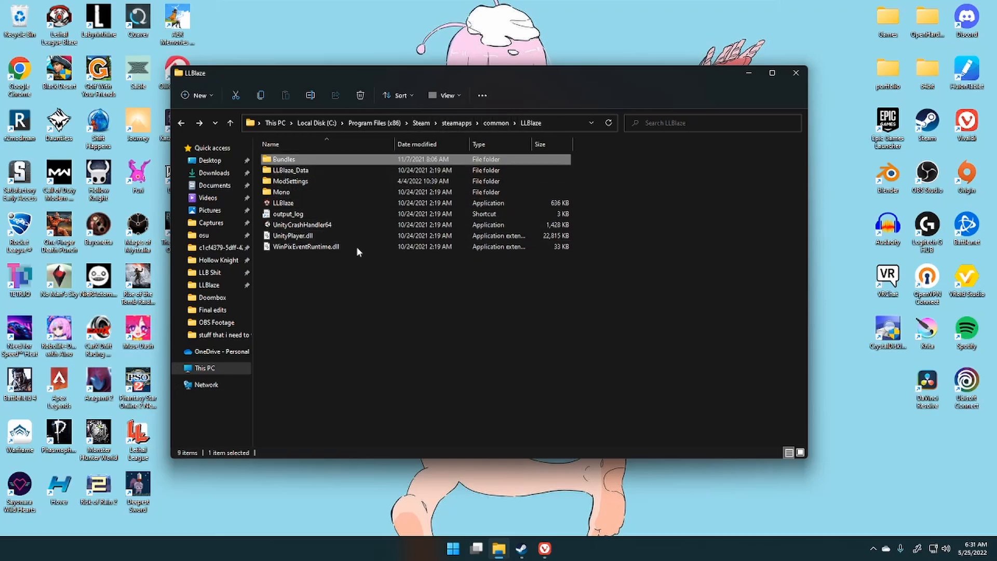
pyautogui.doubleClick(296, 161)
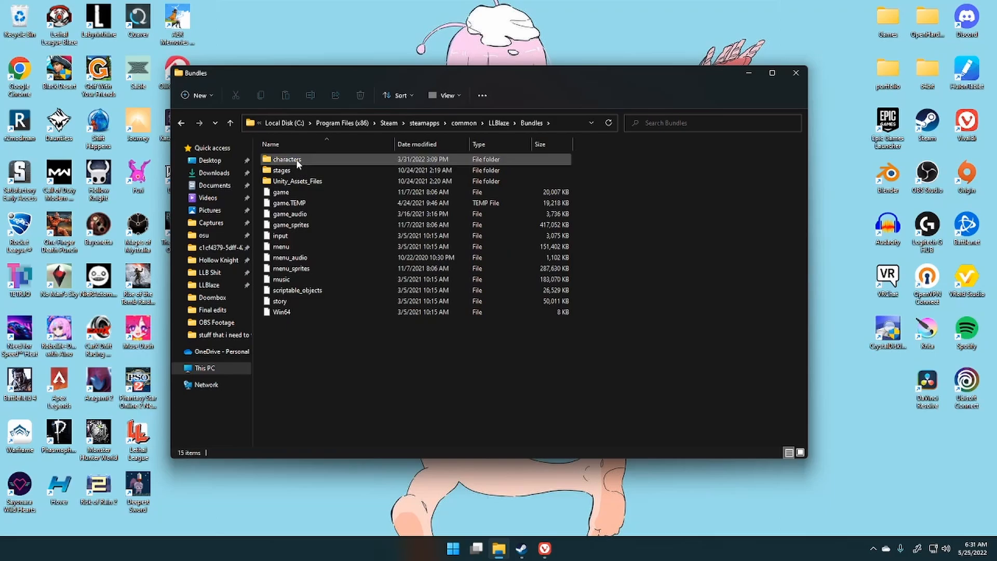
pyautogui.doubleClick(296, 159)
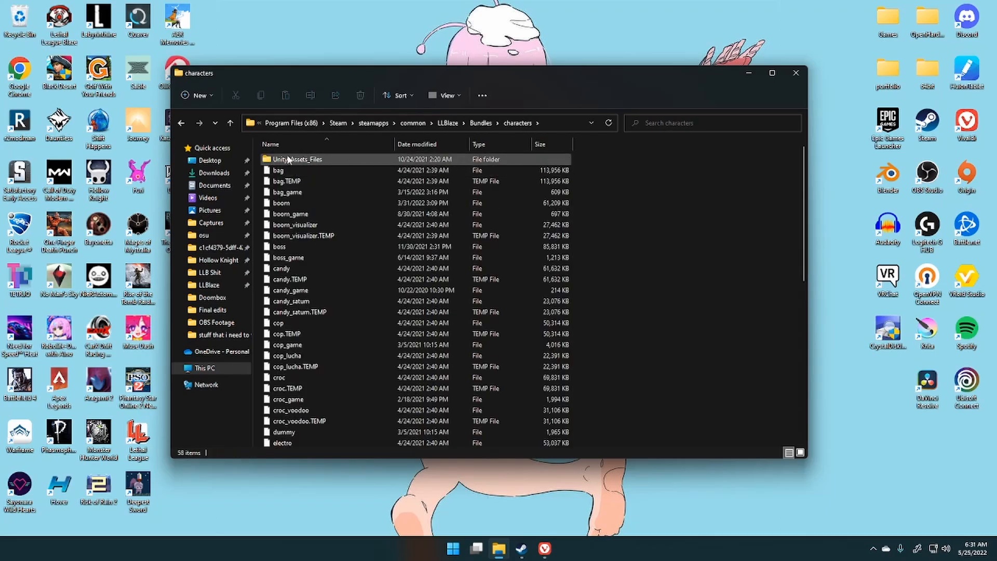
pyautogui.scroll(-10, 325, 162)
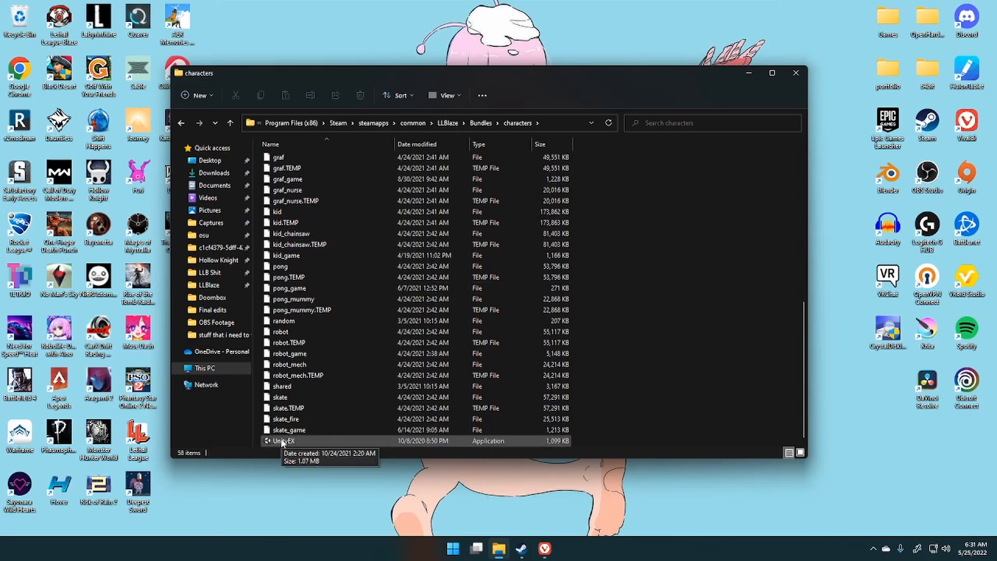
pyautogui.scroll(10, 364, 395)
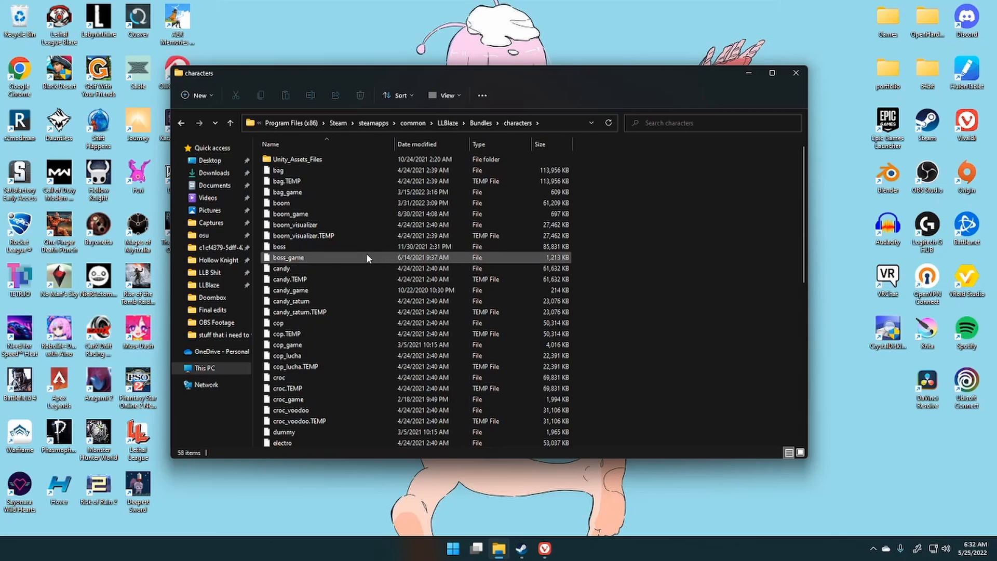
pyautogui.scroll(-10, 366, 253)
pyautogui.scroll(10, 452, 318)
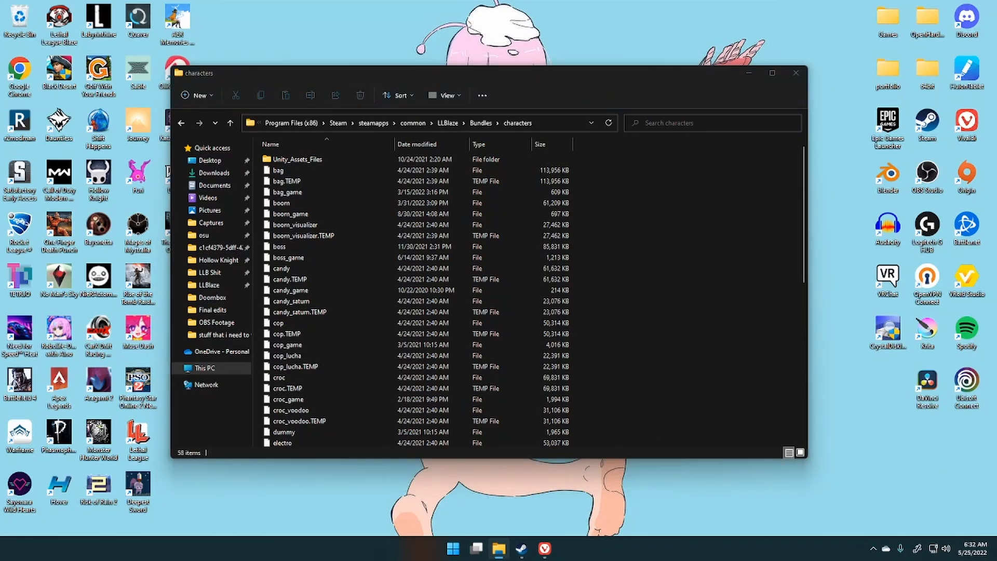
# - Review the skateTex texture in the Sakura Skater folder, the online DDS converter page, and the skateTex DDS image in the Jet folder
pyautogui.moveTo(996, 226); pyautogui.dragTo(442, 128)
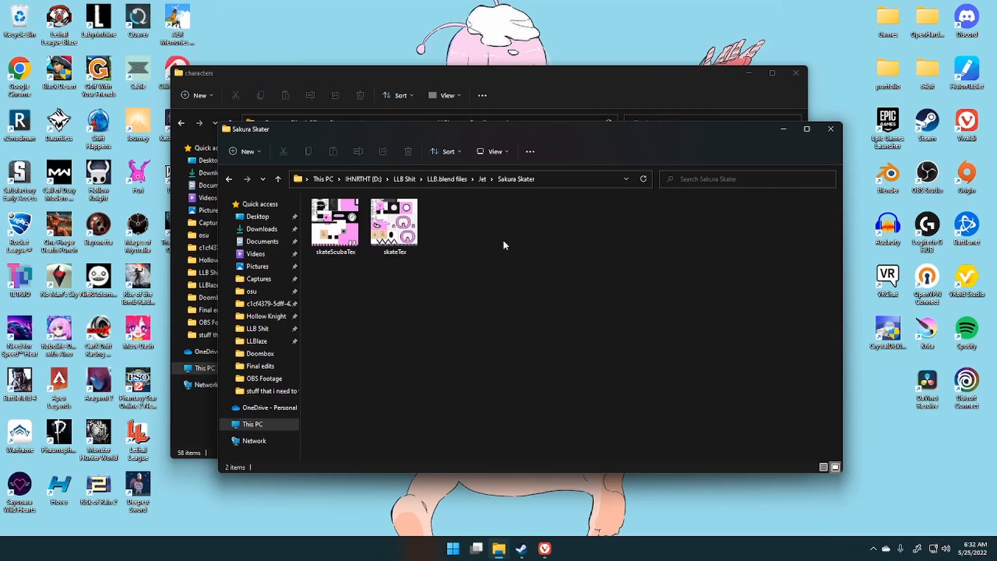
pyautogui.moveTo(523, 130); pyautogui.dragTo(549, 141)
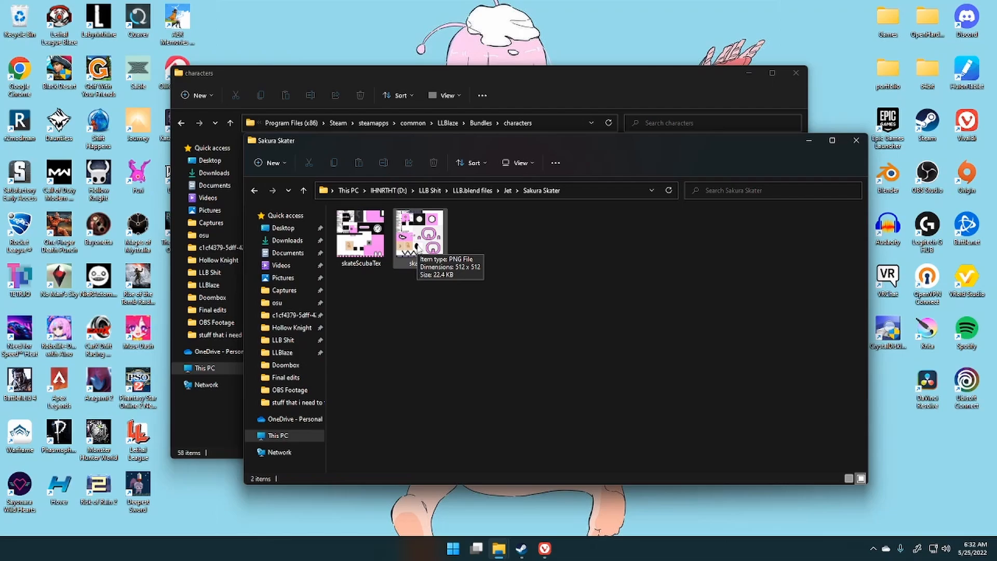
pyautogui.click(545, 549)
pyautogui.click(167, 7)
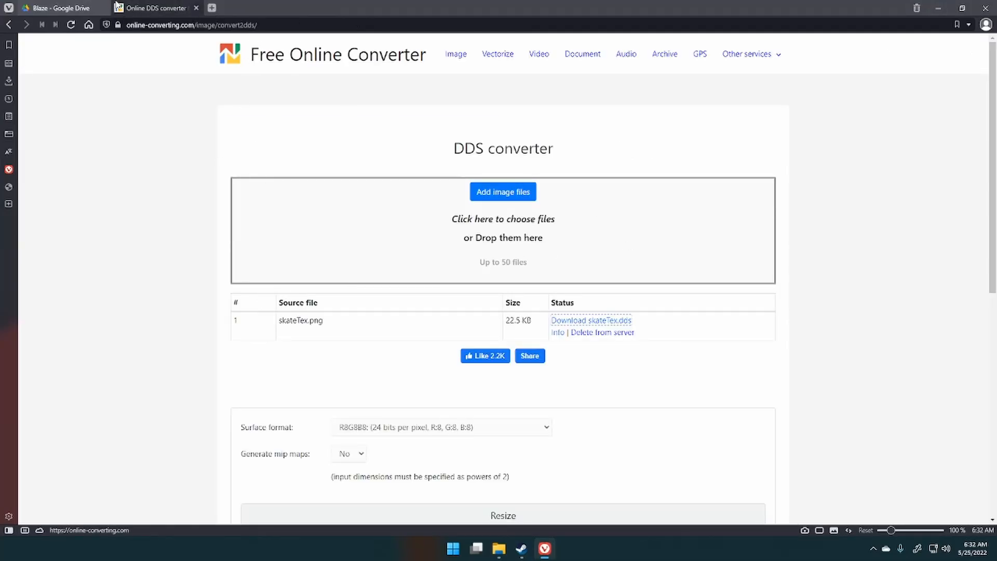
pyautogui.click(83, 7)
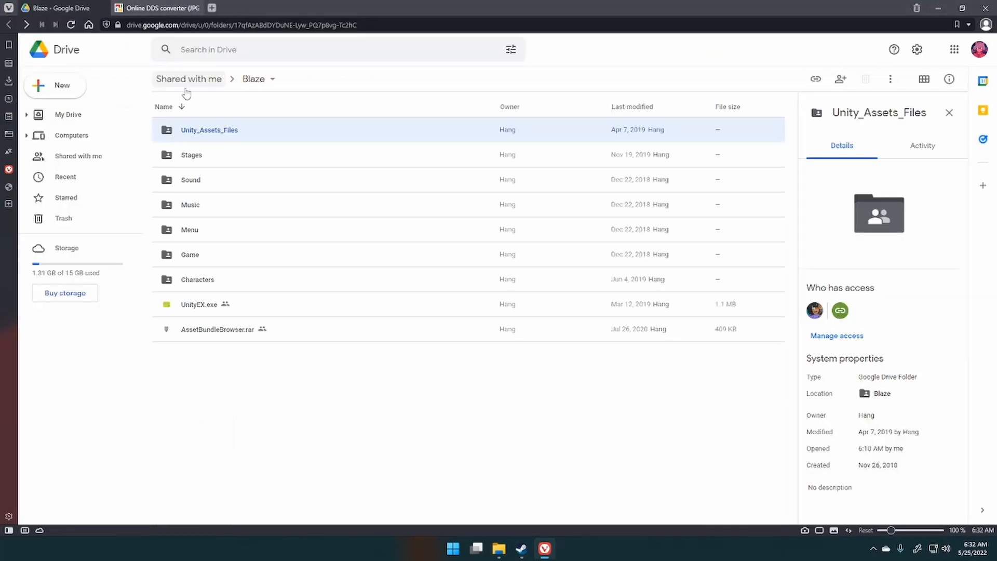
pyautogui.click(938, 8)
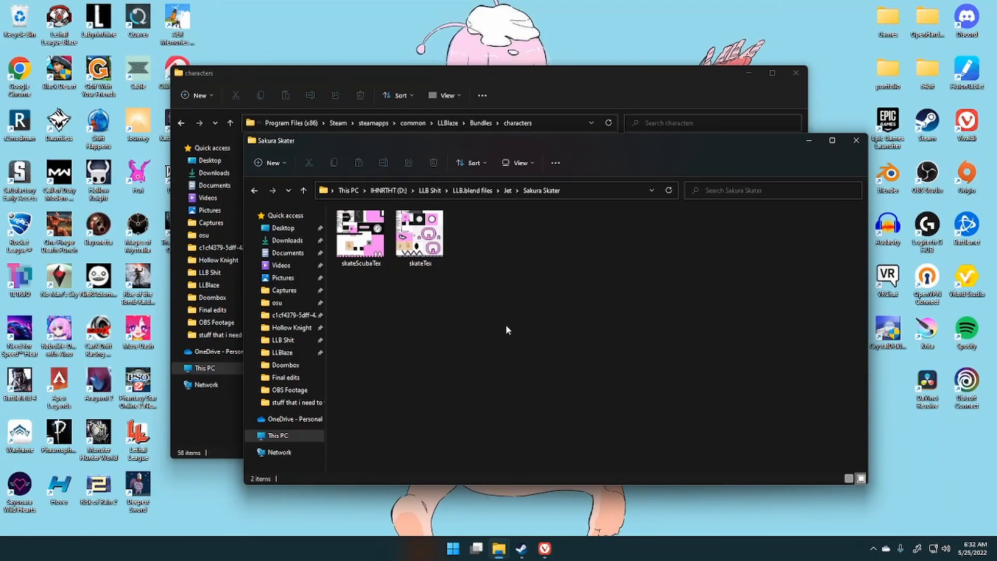
pyautogui.hotkey('alt', 'Up')
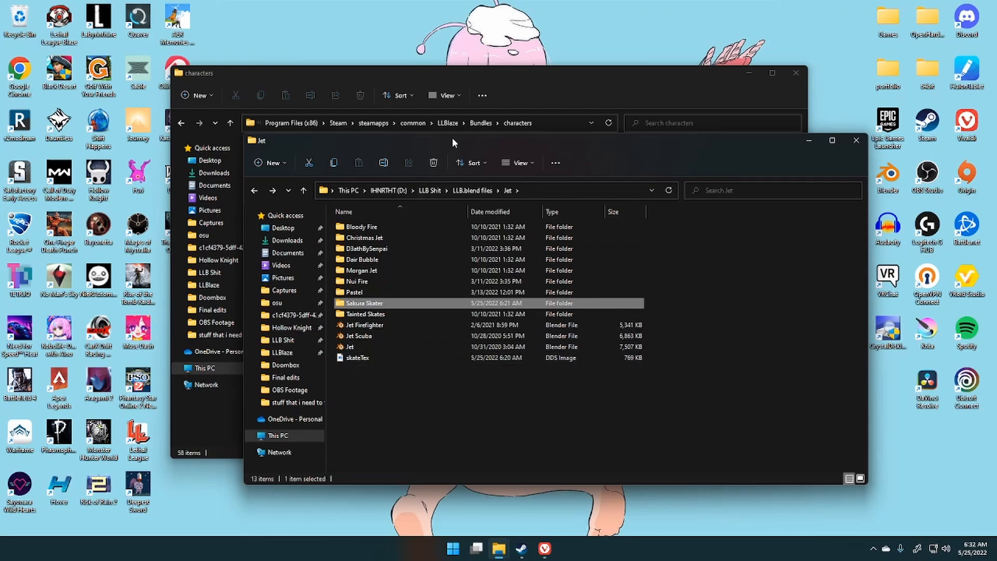
pyautogui.hotkey('ctrl', 'w')
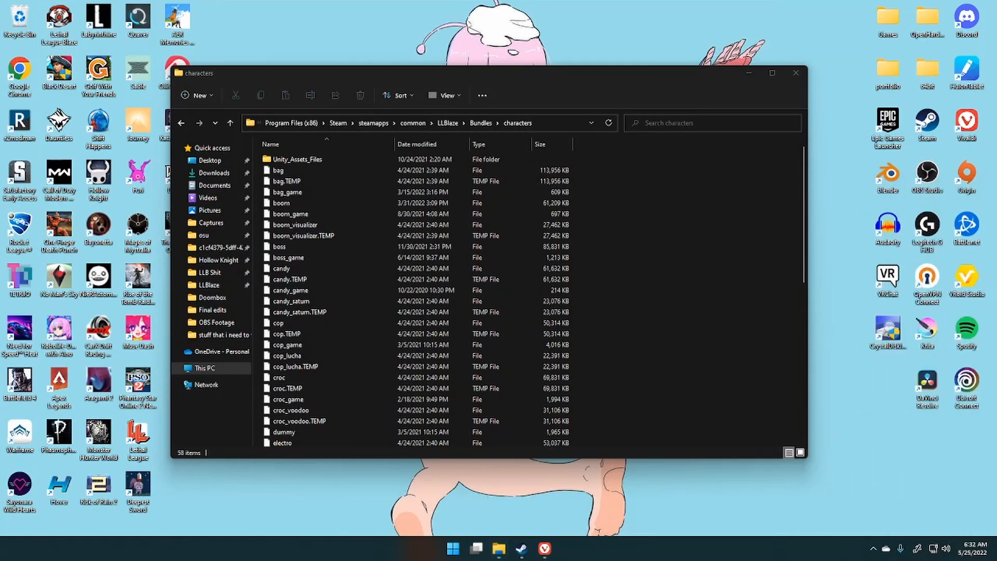
# - Look inside the Unity_Assets_Files folder within characters and return to the characters folder
pyautogui.moveTo(374, 67); pyautogui.dragTo(374, 64)
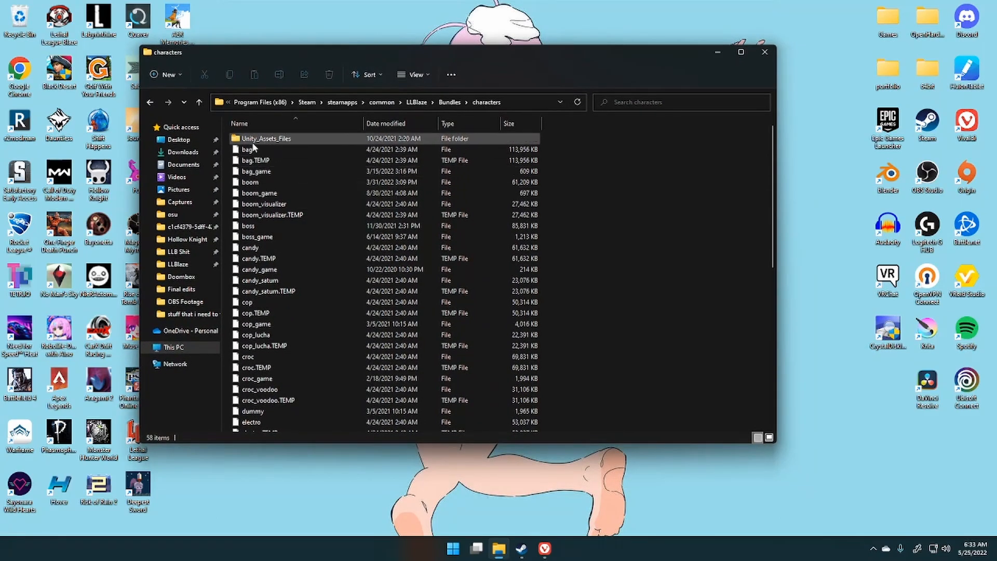
pyautogui.scroll(-5, 281, 182)
pyautogui.scroll(5, 301, 213)
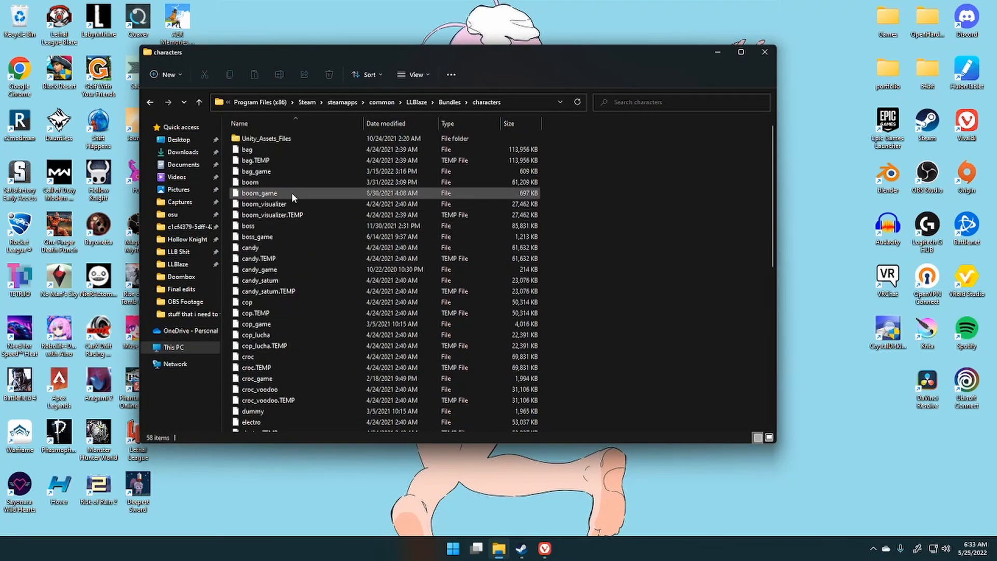
pyautogui.doubleClick(270, 139)
pyautogui.hotkey('alt', 'Left')
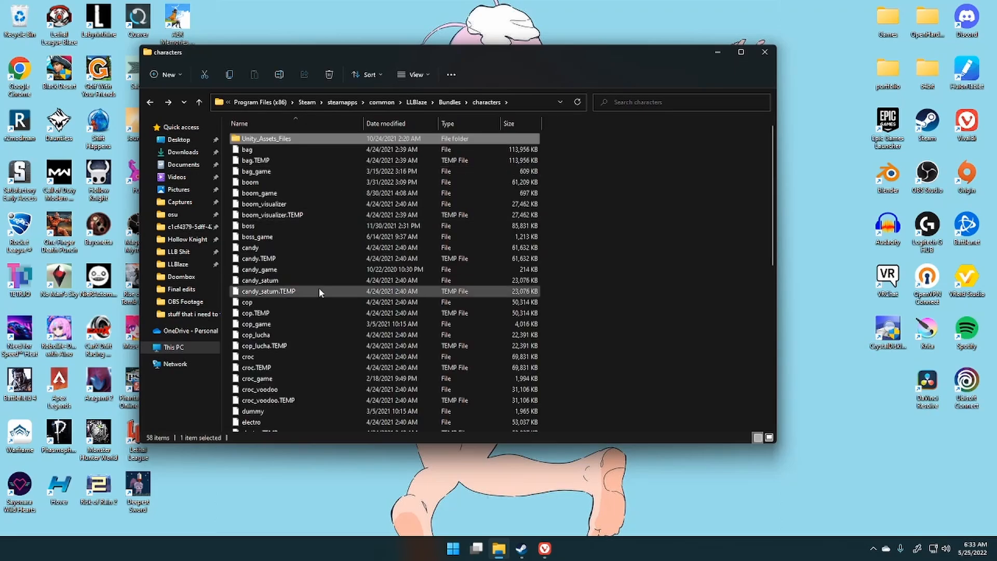
# - Launch UnityEX from the characters folder and set its archive-opening dialog to list ALL file types
pyautogui.scroll(-10, 319, 287)
pyautogui.doubleClick(259, 426)
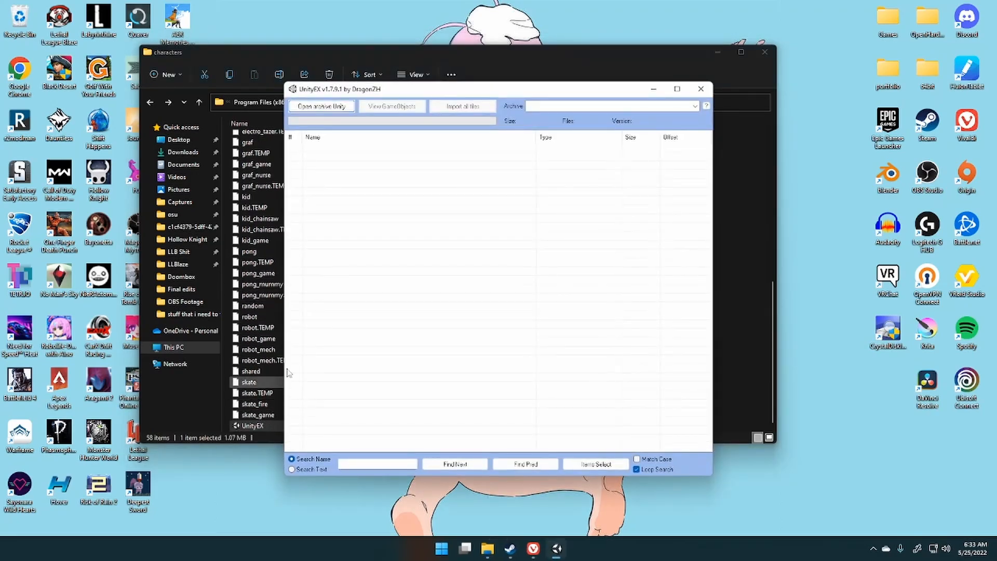
pyautogui.click(332, 108)
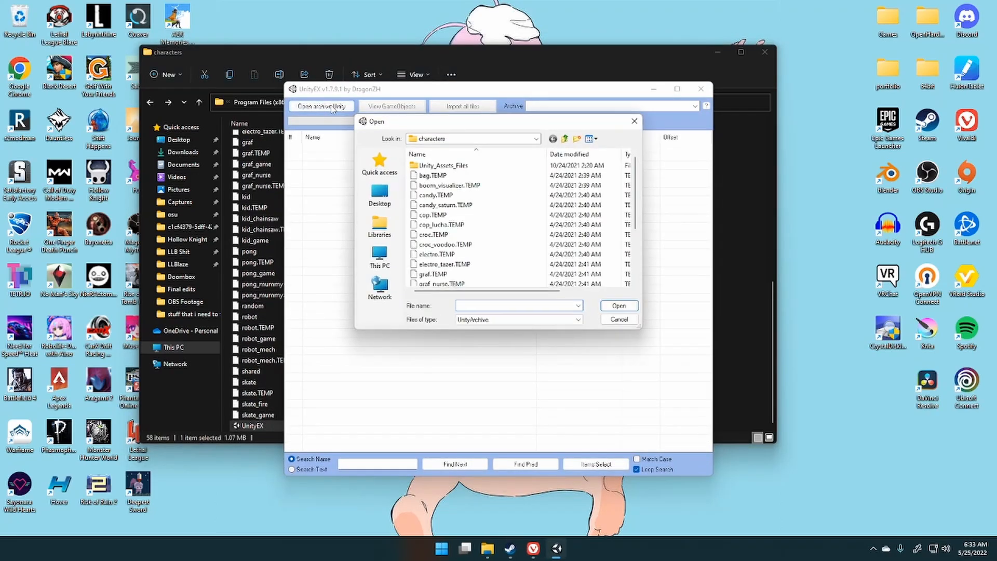
pyautogui.click(491, 320)
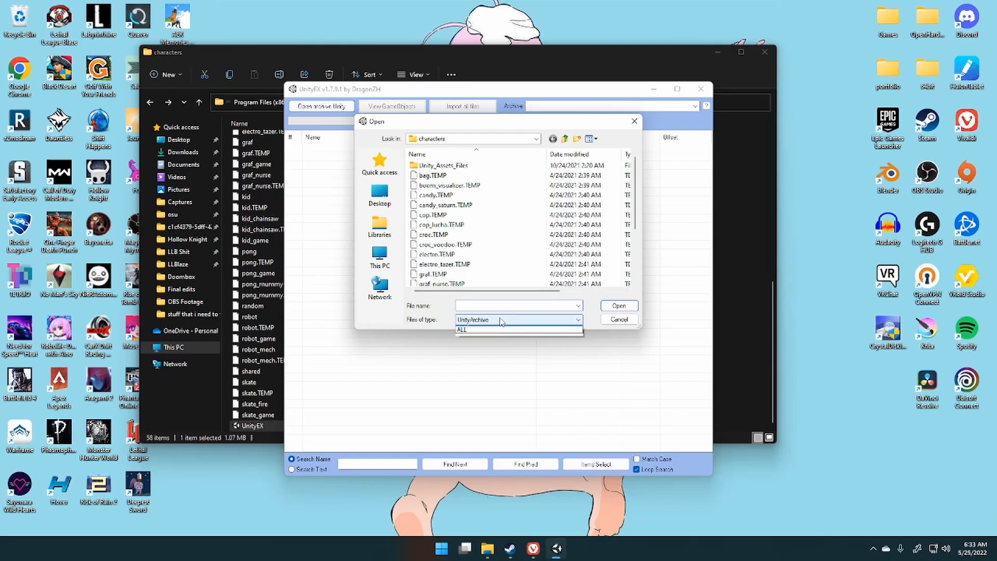
pyautogui.click(464, 337)
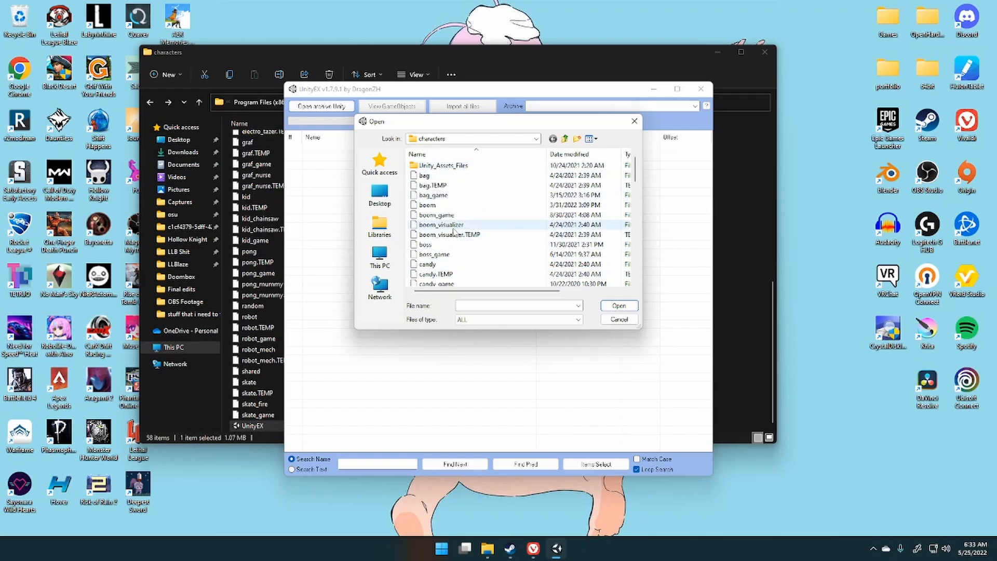
# - Find the skate file in the characters folder and open it as the archive
pyautogui.scroll(-2, 461, 199)
pyautogui.scroll(-8, 461, 199)
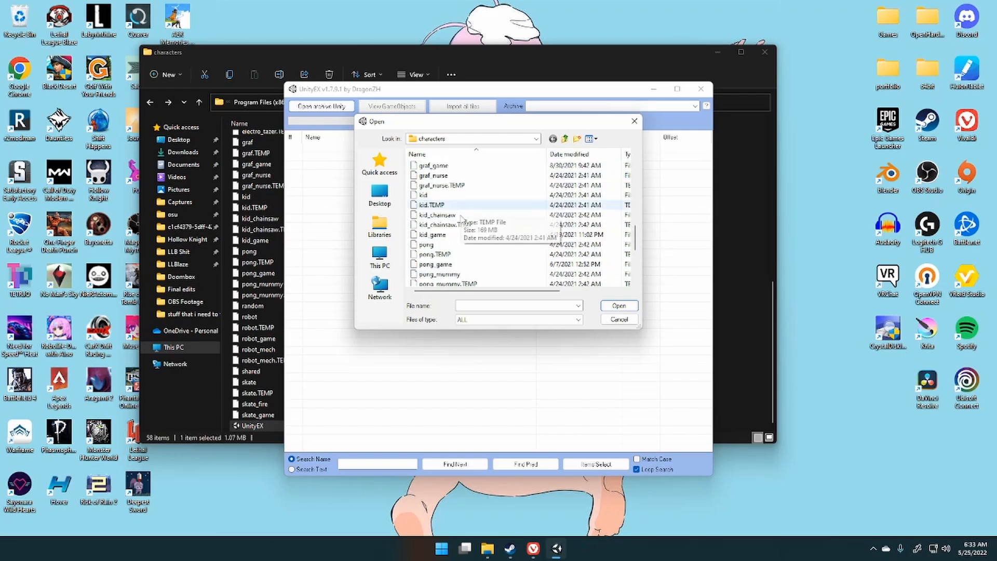
pyautogui.scroll(-2, 462, 221)
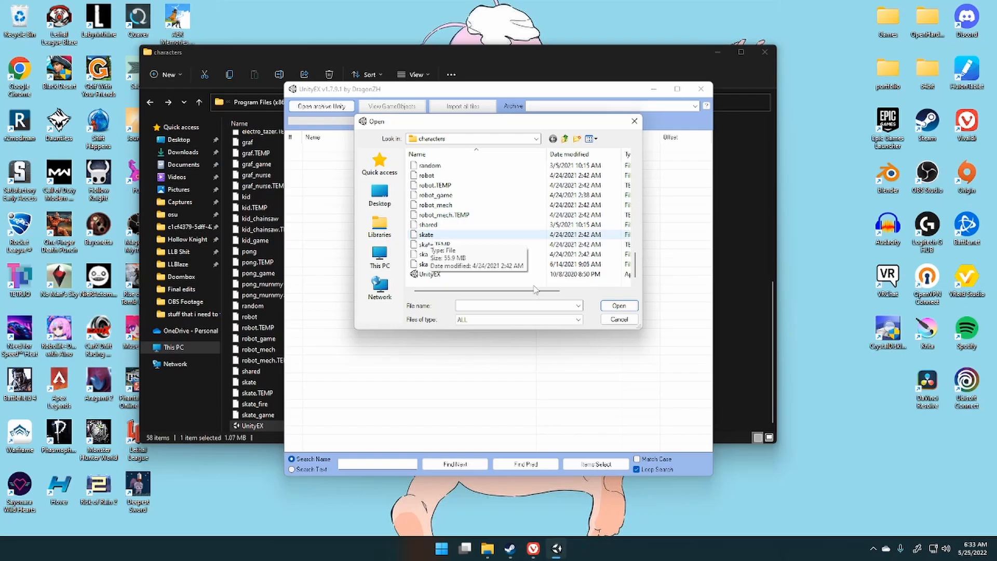
pyautogui.scroll(8, 548, 262)
pyautogui.scroll(6, 548, 262)
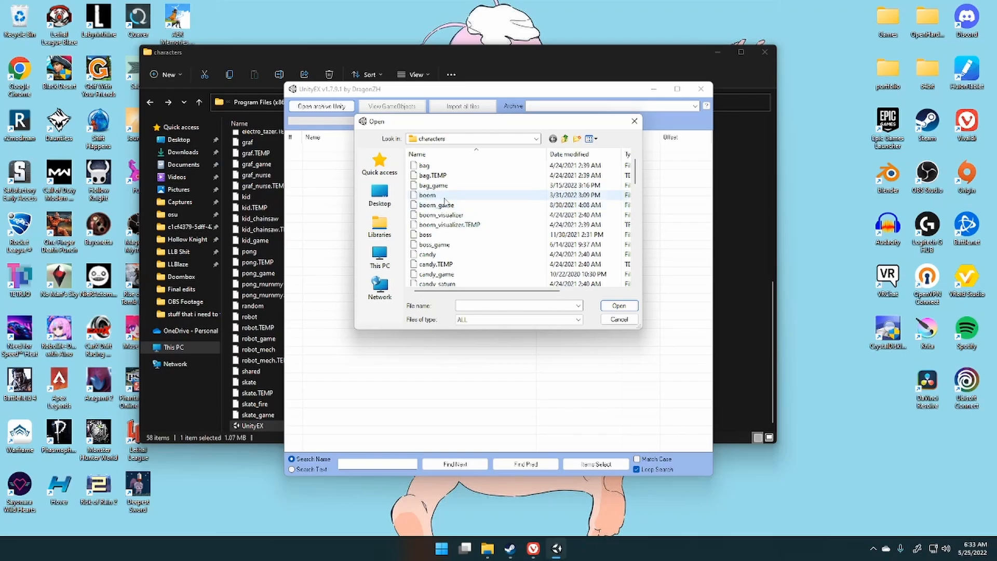
pyautogui.scroll(-1, 441, 213)
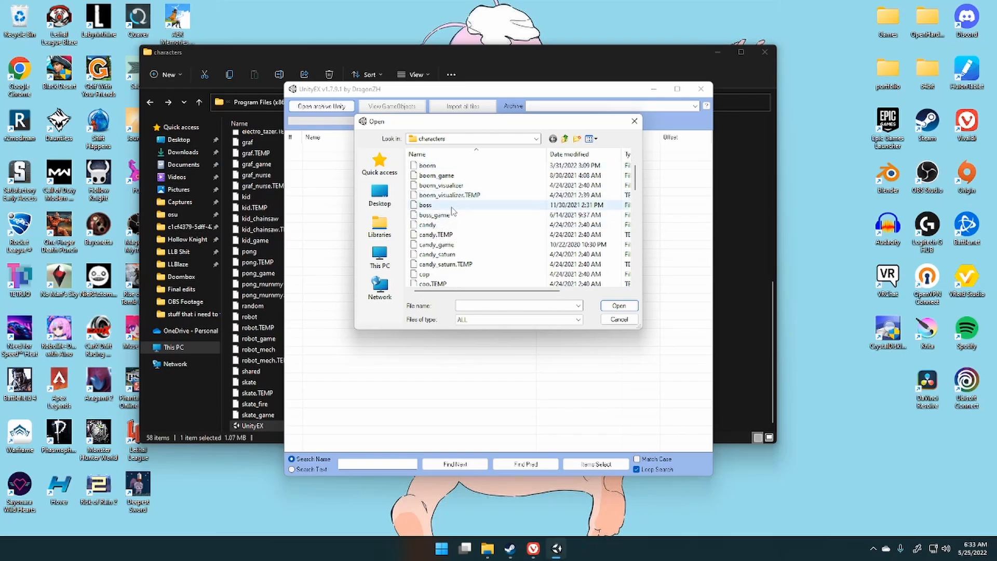
pyautogui.scroll(-2, 439, 213)
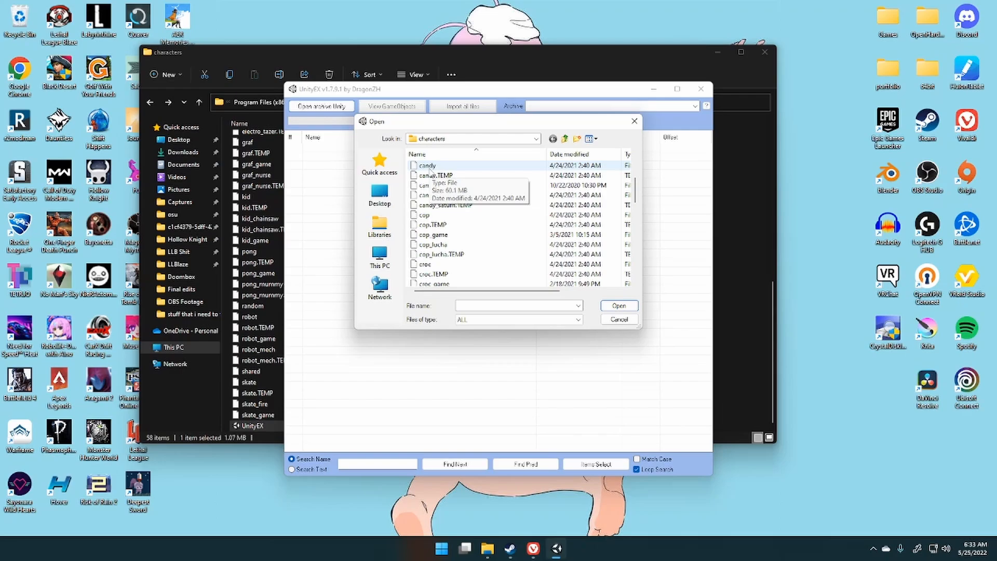
pyautogui.scroll(-12, 429, 171)
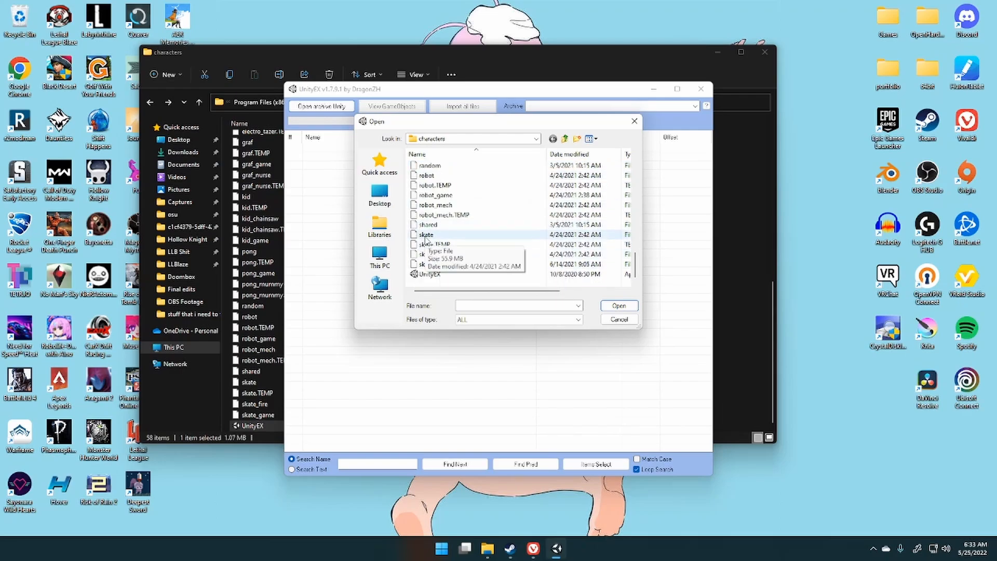
pyautogui.doubleClick(426, 235)
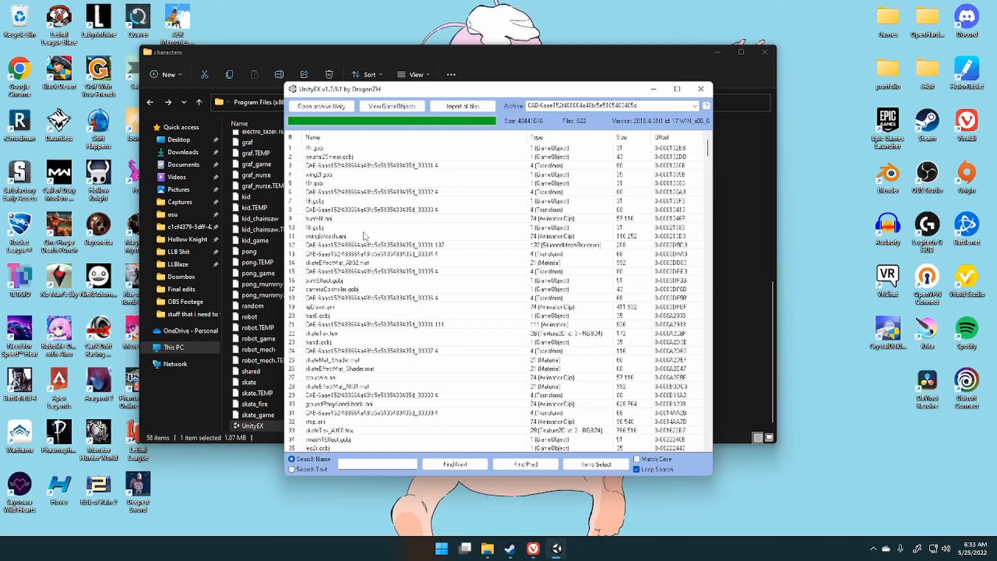
# - Sort the archive's entries by name and find the group of skateTex texture entries
pyautogui.click(373, 138)
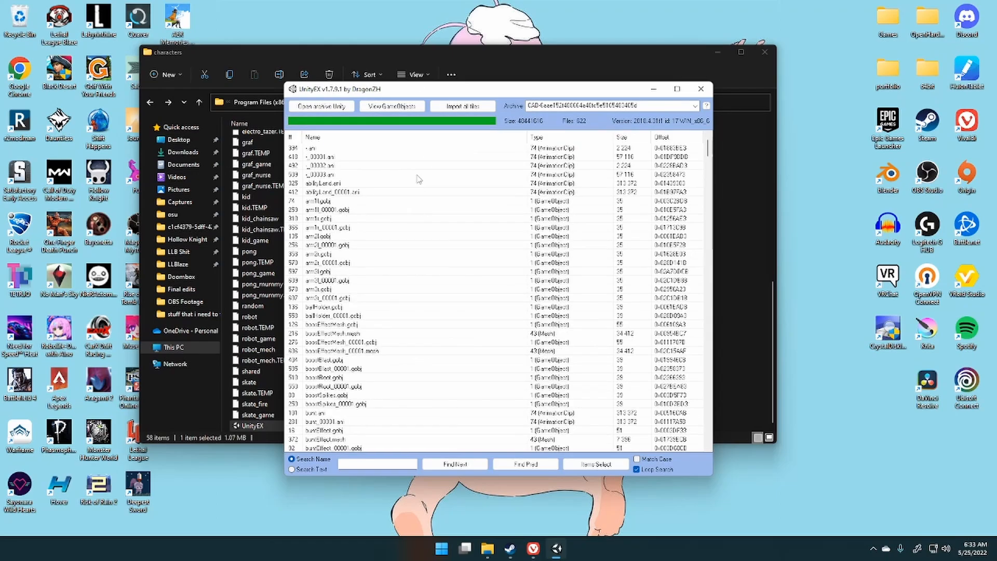
pyautogui.scroll(-20, 419, 179)
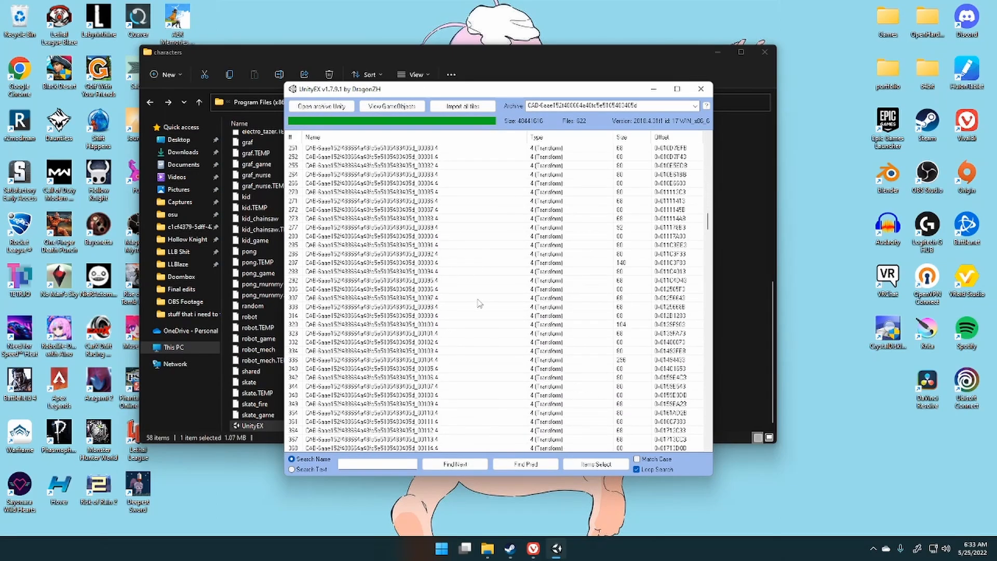
pyautogui.scroll(-20, 478, 303)
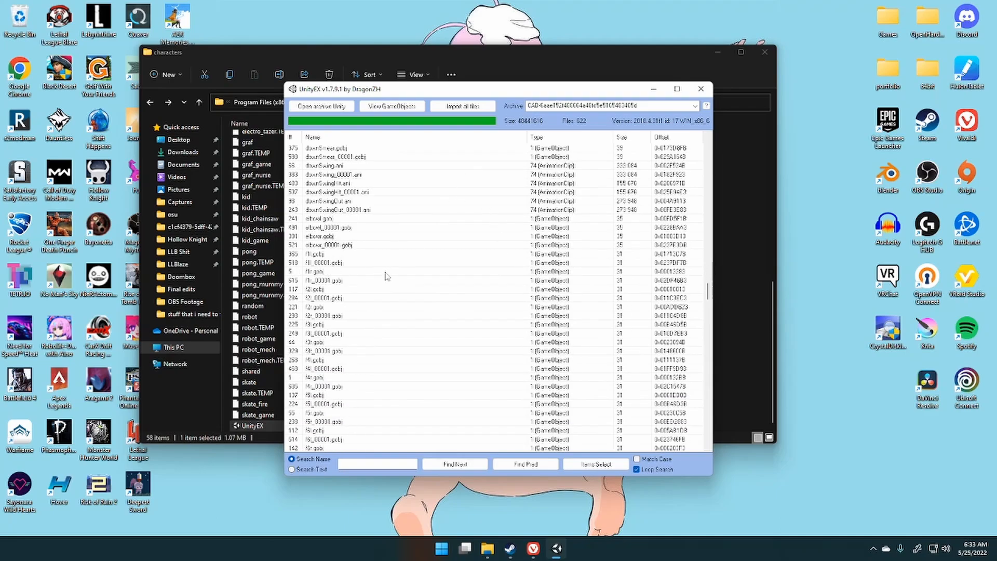
pyautogui.scroll(-20, 386, 276)
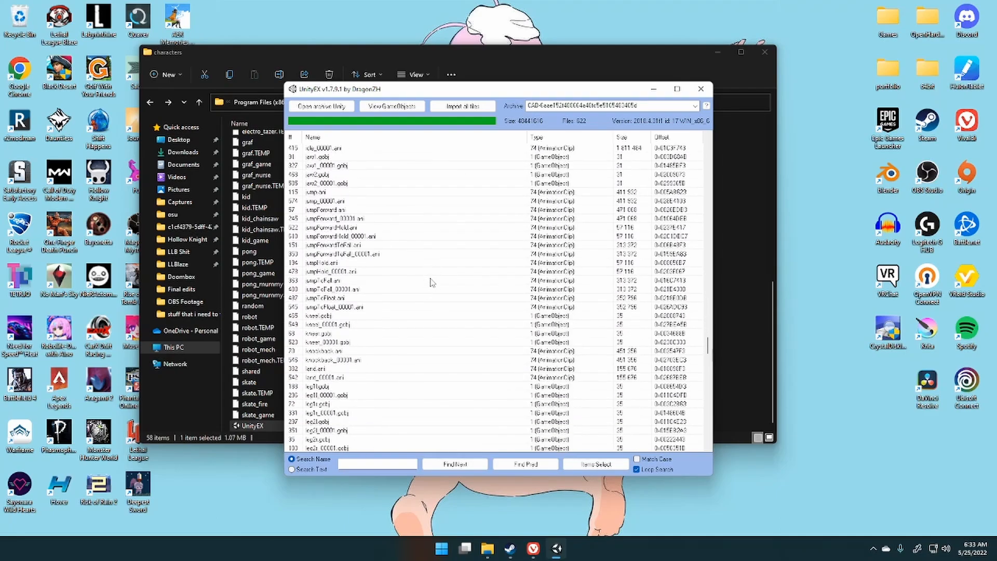
pyautogui.scroll(-20, 432, 284)
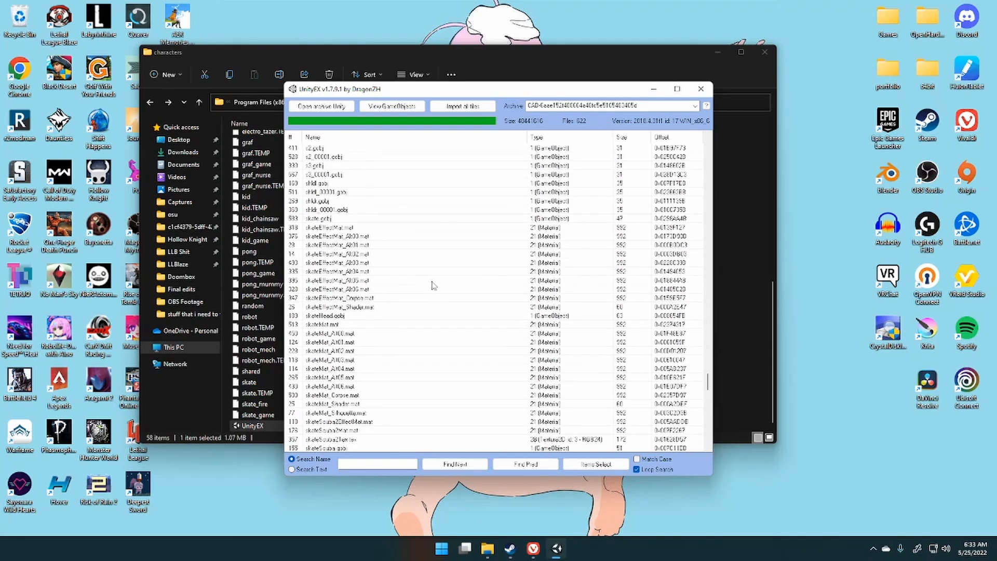
pyautogui.scroll(-3, 323, 247)
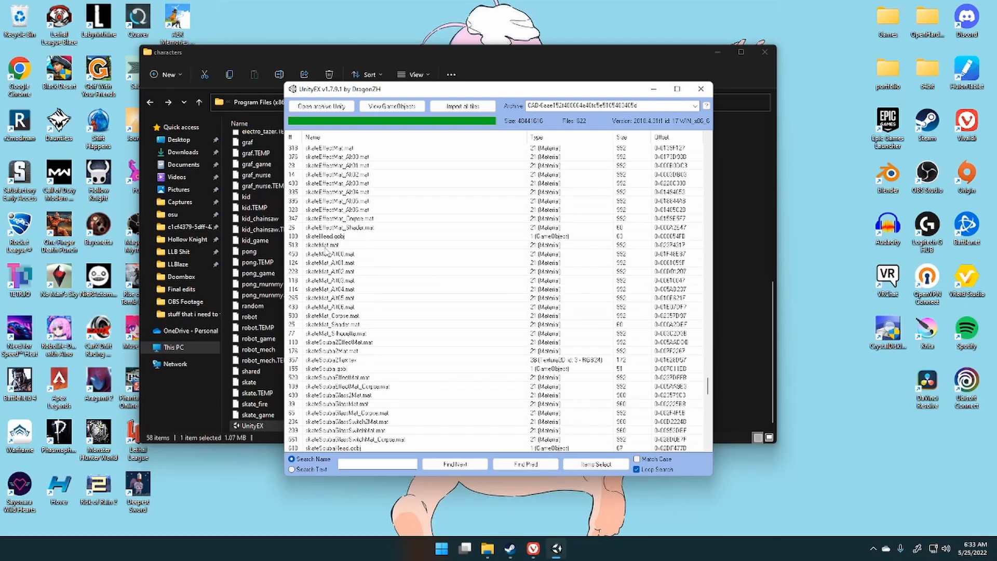
pyautogui.scroll(-10, 326, 249)
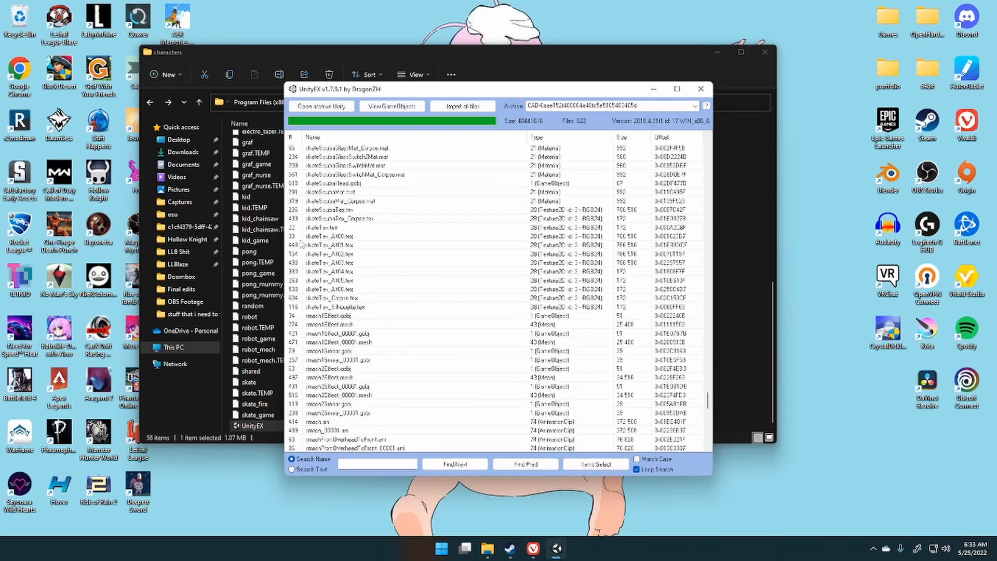
# - Compare the skateTex texture variants, move the UnityEX window aside, and select the skateTex_Alt04.tex entry
pyautogui.click(356, 238)
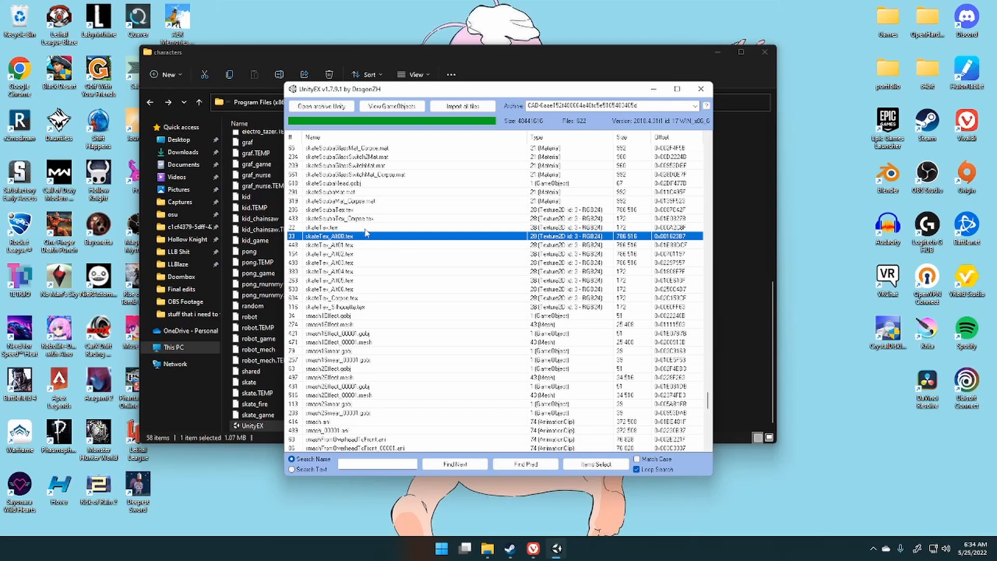
pyautogui.click(347, 227)
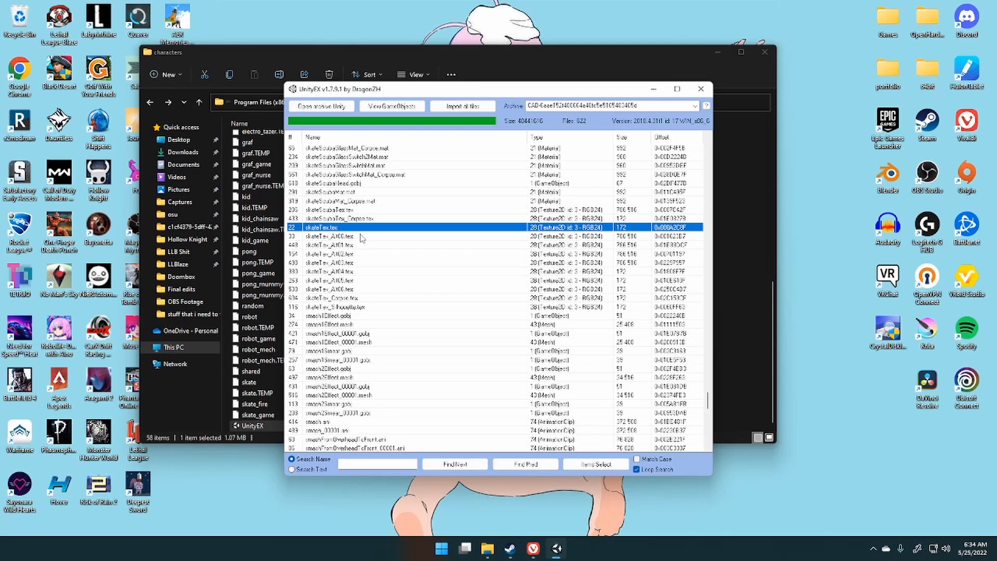
pyautogui.click(364, 237)
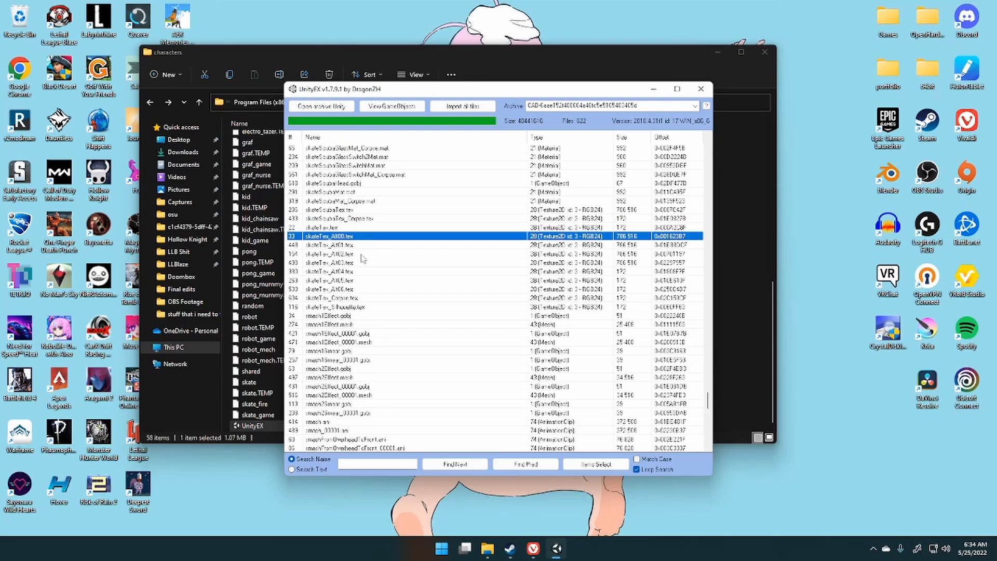
pyautogui.click(359, 290)
pyautogui.click(362, 229)
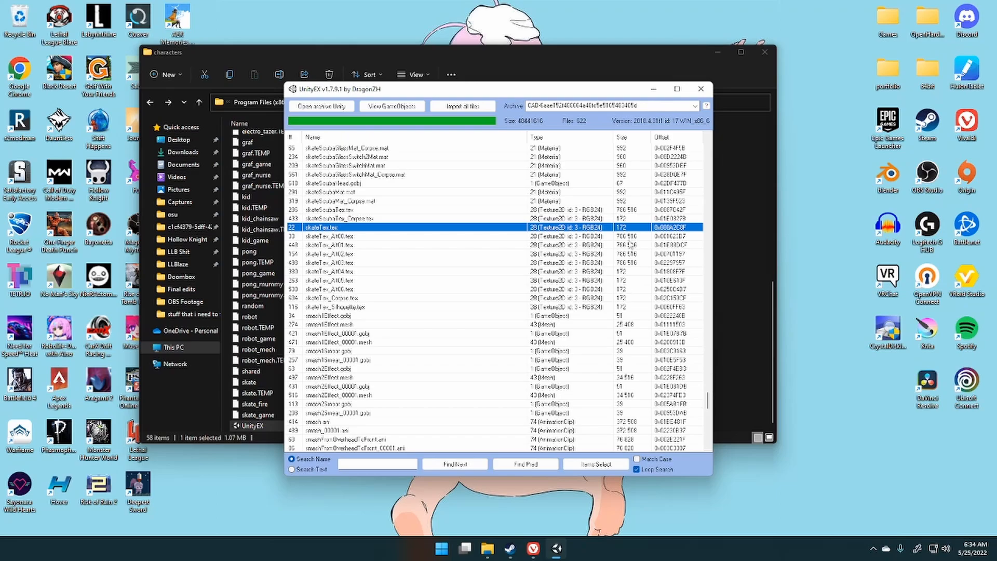
pyautogui.moveTo(523, 85); pyautogui.dragTo(648, 83)
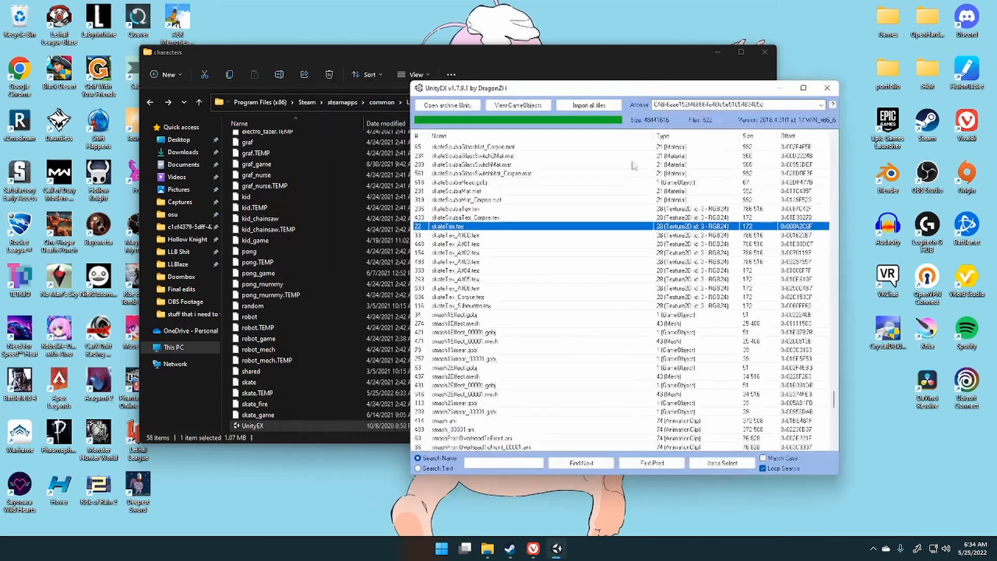
pyautogui.click(479, 271)
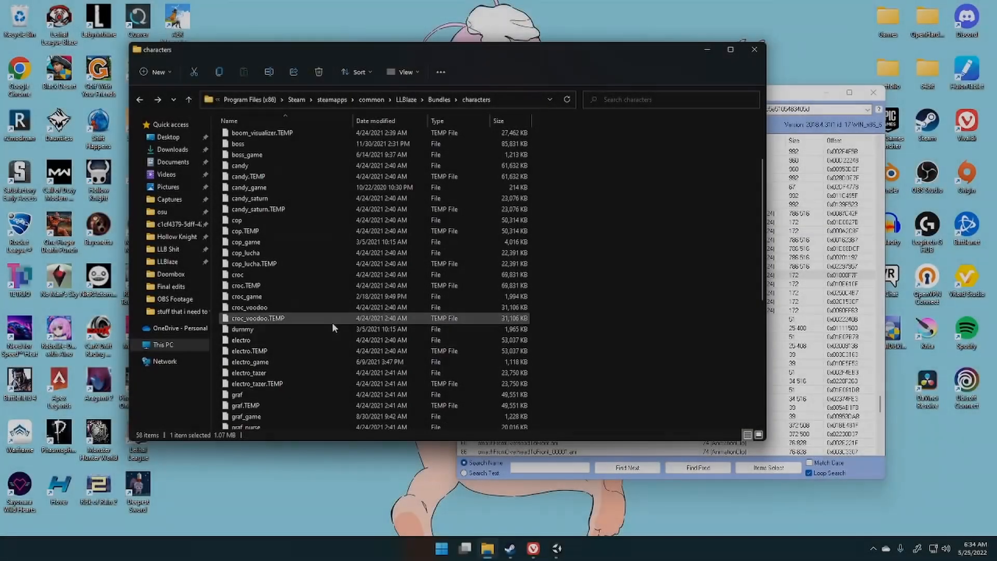
# - In the characters folder, open Unity_Assets_Files, skate, its CAB subfolder, and the Textures folder inside
pyautogui.scroll(10, 332, 322)
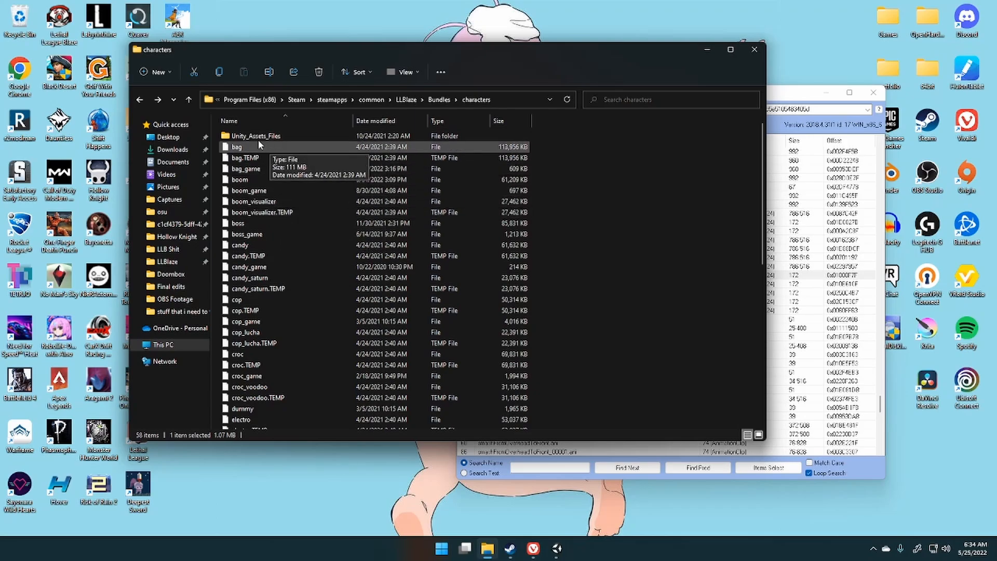
pyautogui.doubleClick(319, 139)
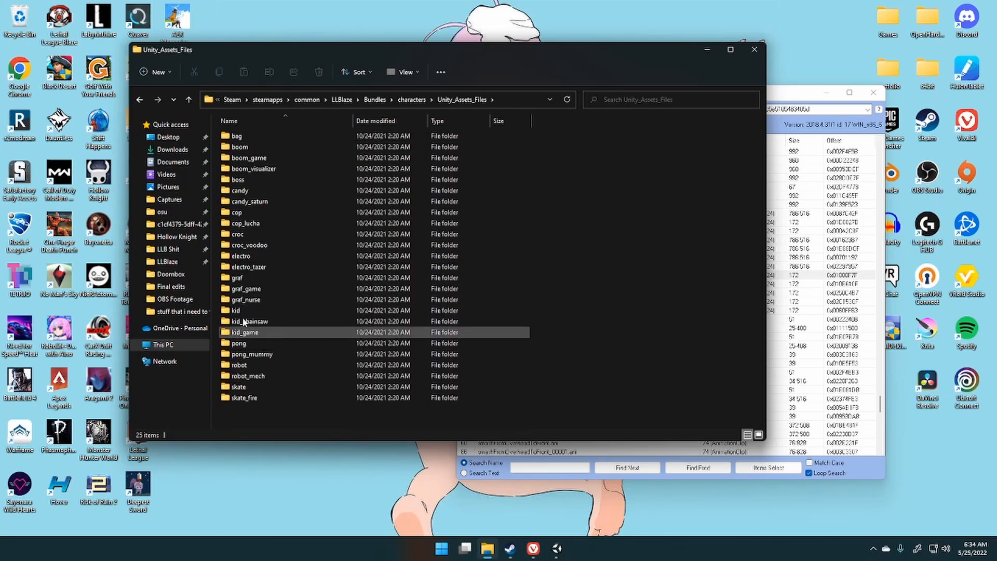
pyautogui.doubleClick(238, 388)
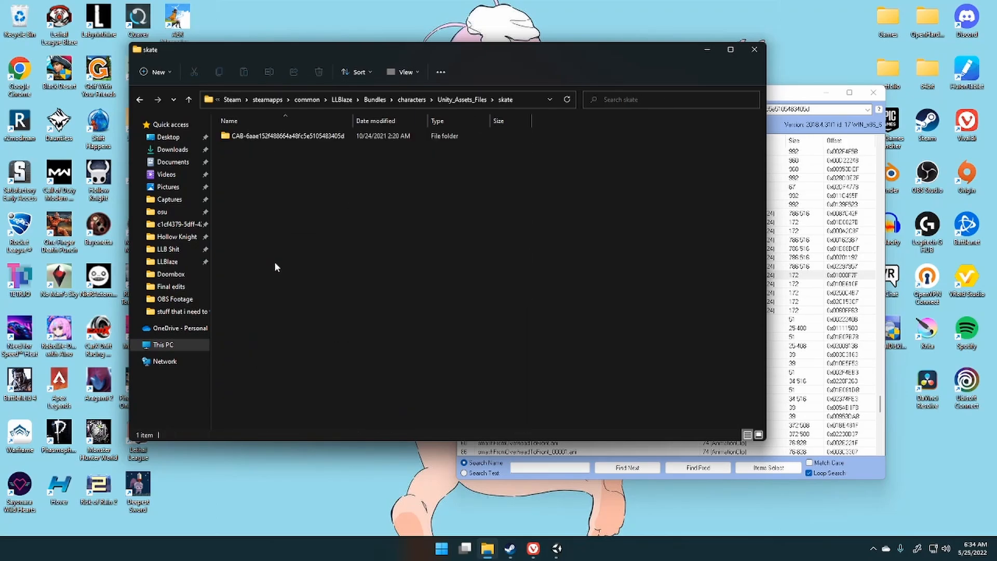
pyautogui.doubleClick(259, 136)
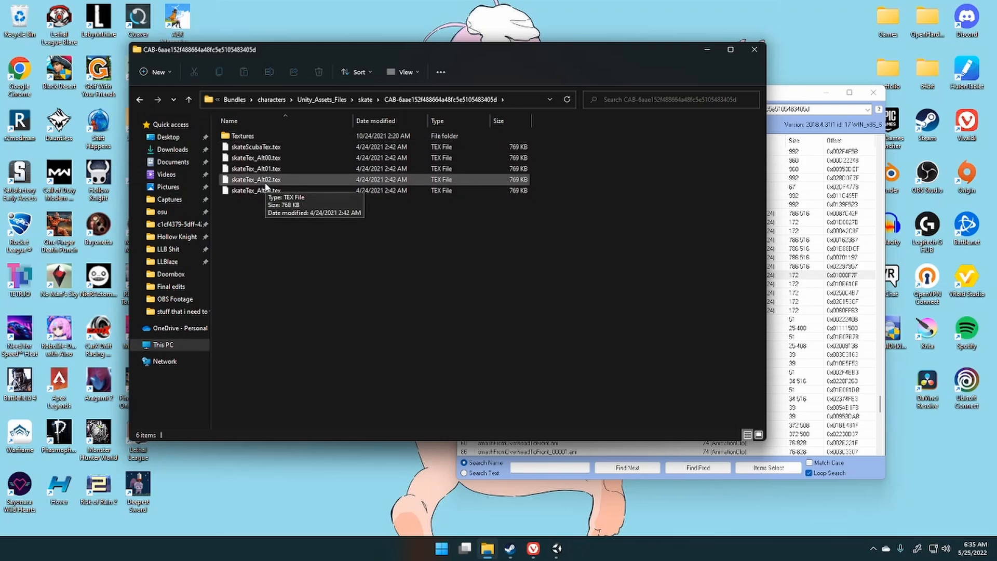
pyautogui.doubleClick(244, 134)
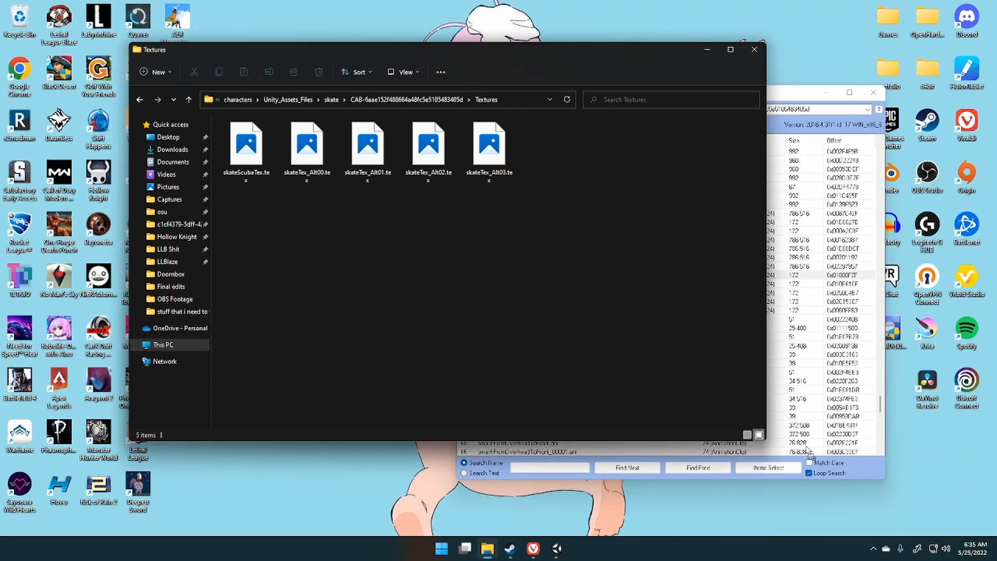
# - Add the custom skateTex image to the Textures folder and rename it skateTex_Alt04.tex
pyautogui.moveTo(525, 273); pyautogui.dragTo(522, 236)
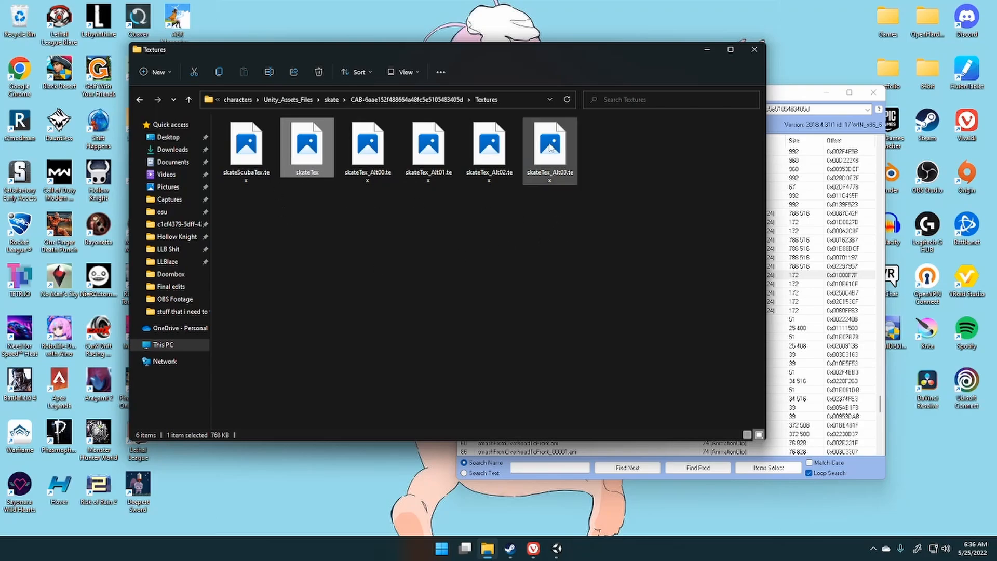
pyautogui.rightClick(310, 171)
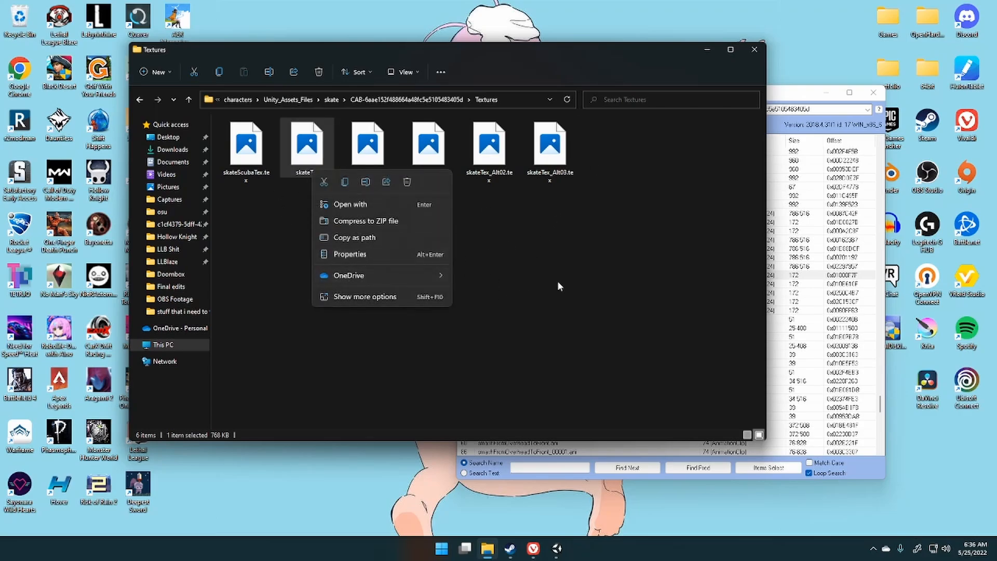
pyautogui.click(346, 300)
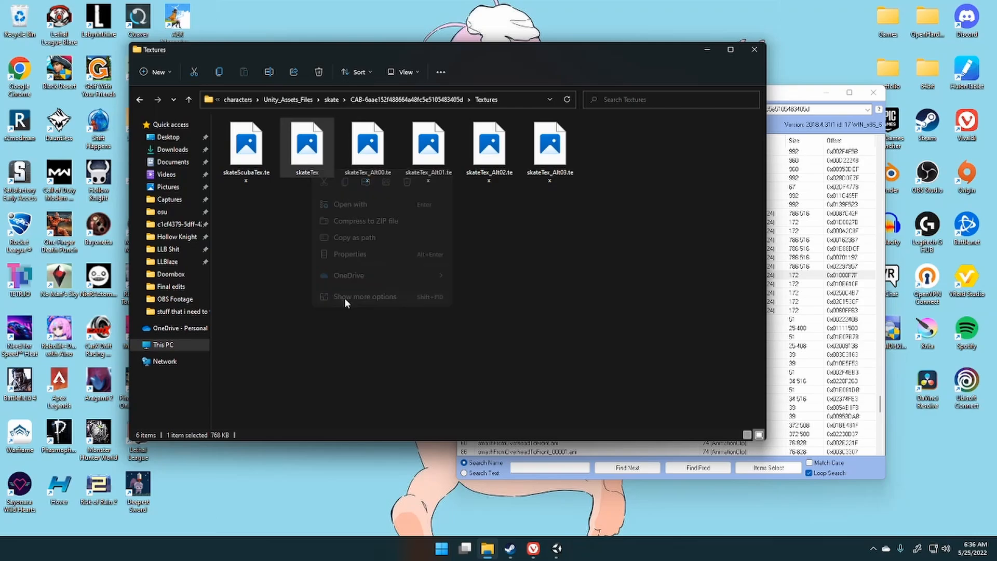
pyautogui.click(394, 456)
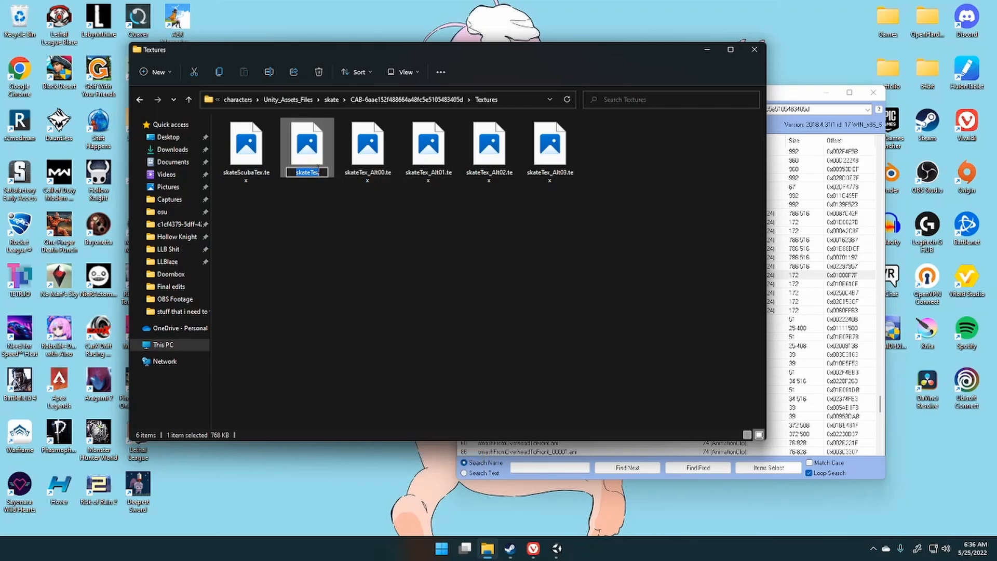
pyautogui.press('End')
pyautogui.write('_Alt04')
pyautogui.press('Return')
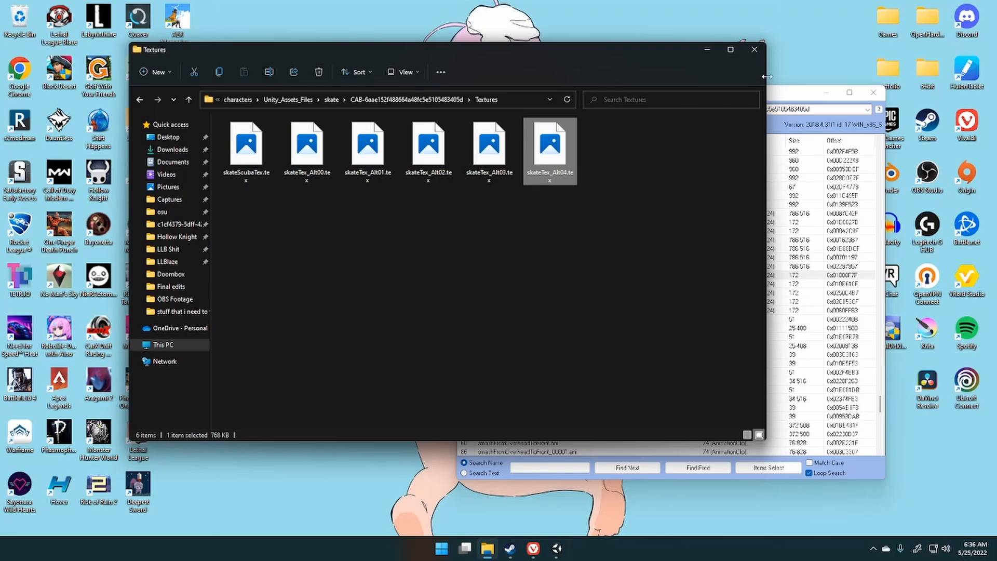
# - Switch to UnityEX, import all files into the skate archive, and close both UnityEX and the Textures folder window
pyautogui.doubleClick(779, 96)
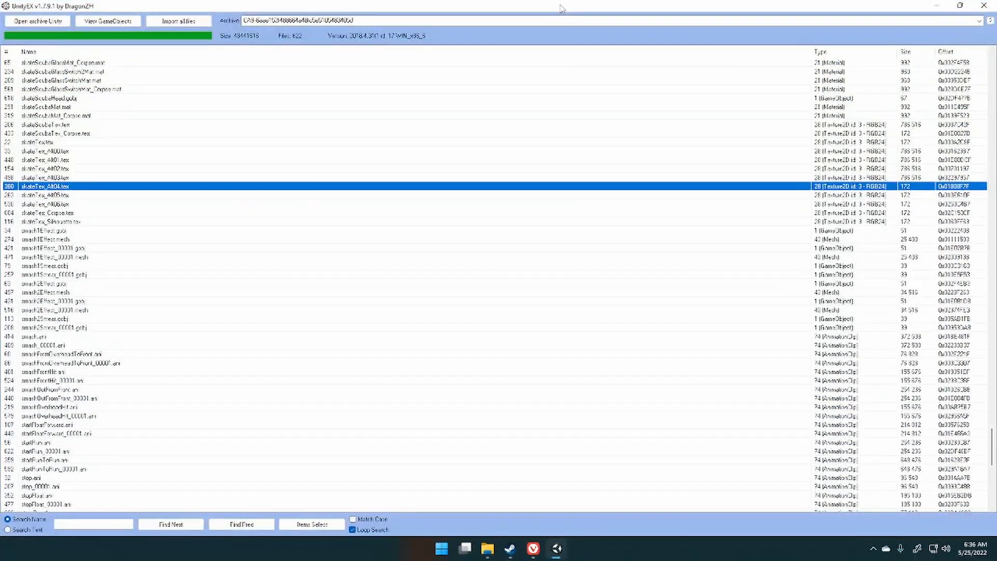
pyautogui.doubleClick(561, 7)
pyautogui.moveTo(628, 93); pyautogui.dragTo(564, 94)
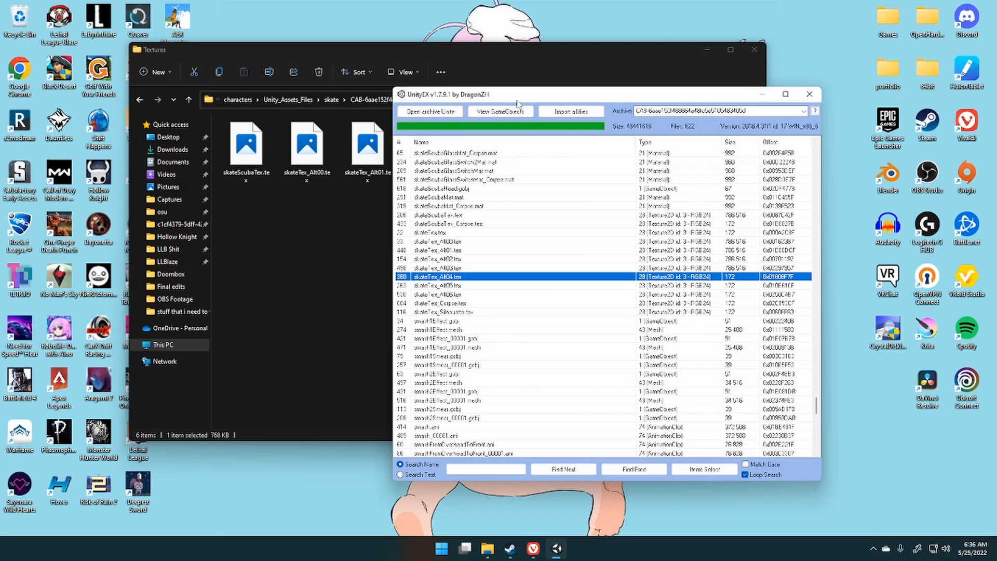
pyautogui.moveTo(521, 96); pyautogui.dragTo(403, 94)
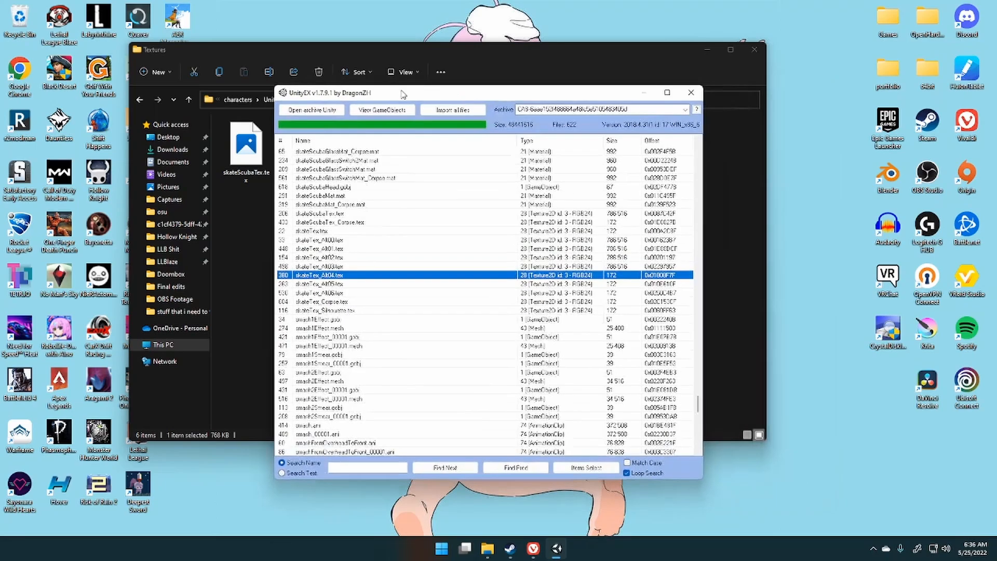
pyautogui.click(439, 111)
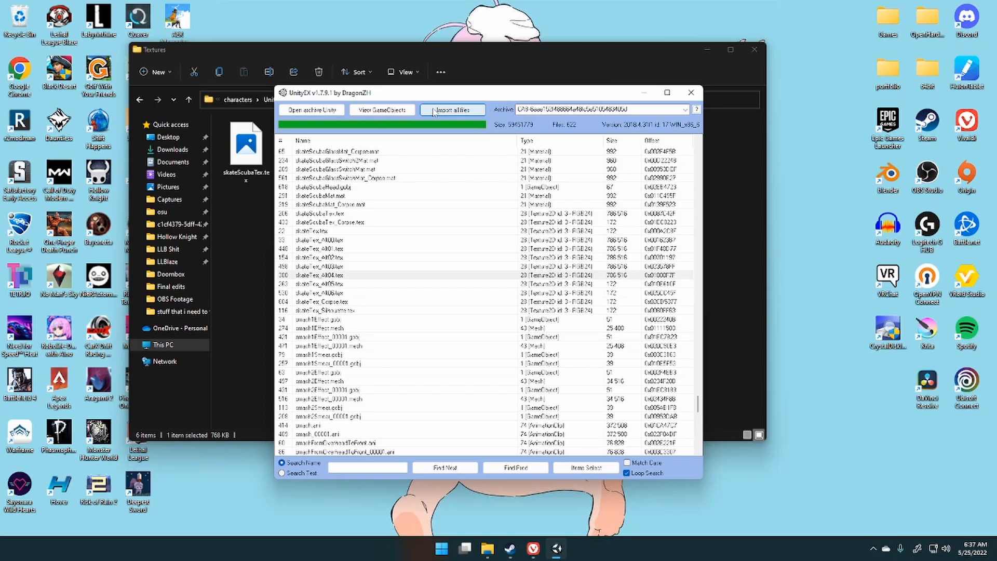
pyautogui.click(692, 92)
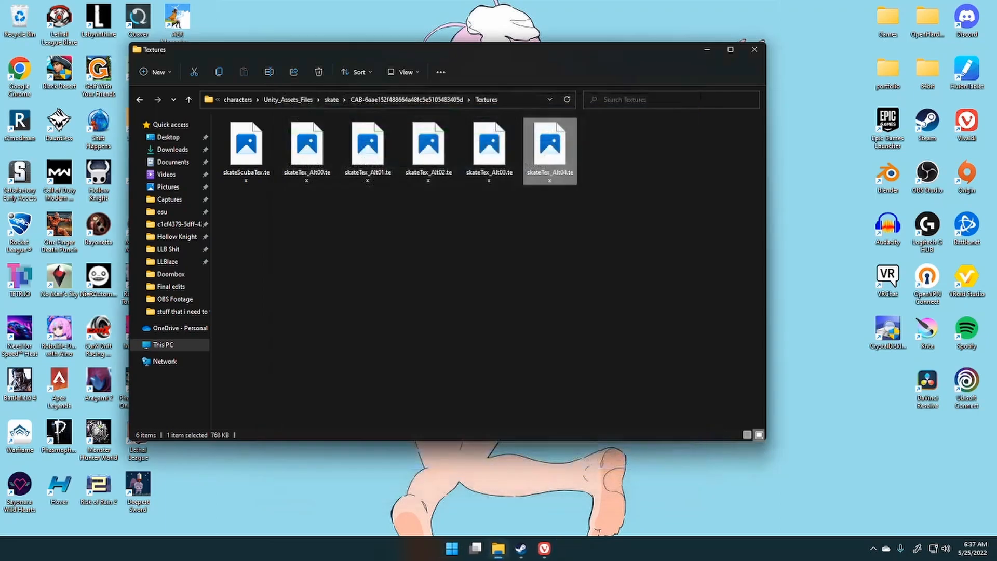
pyautogui.click(754, 50)
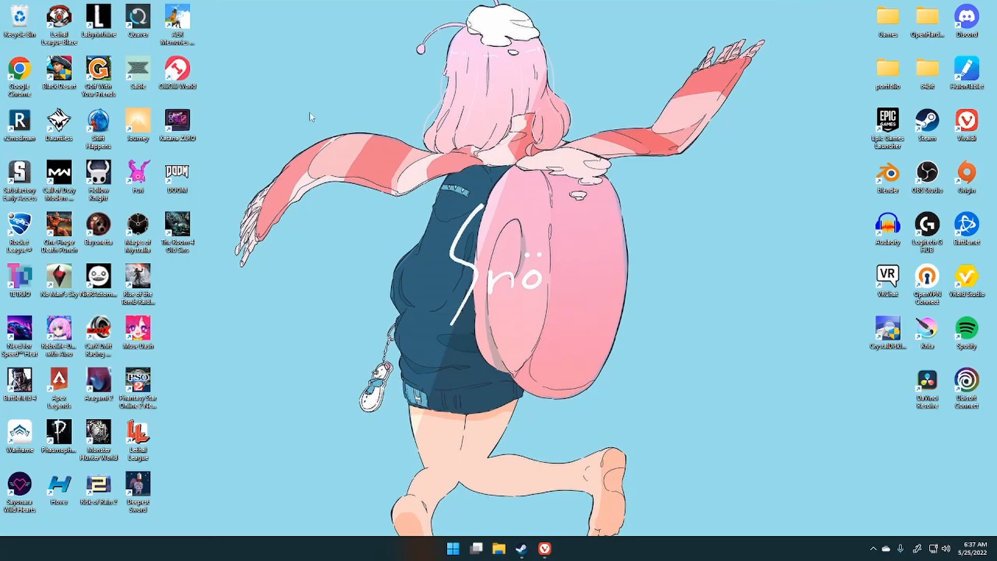
# - Launch Lethal League Blaze and open the character selection in its Showcase
pyautogui.doubleClick(55, 25)
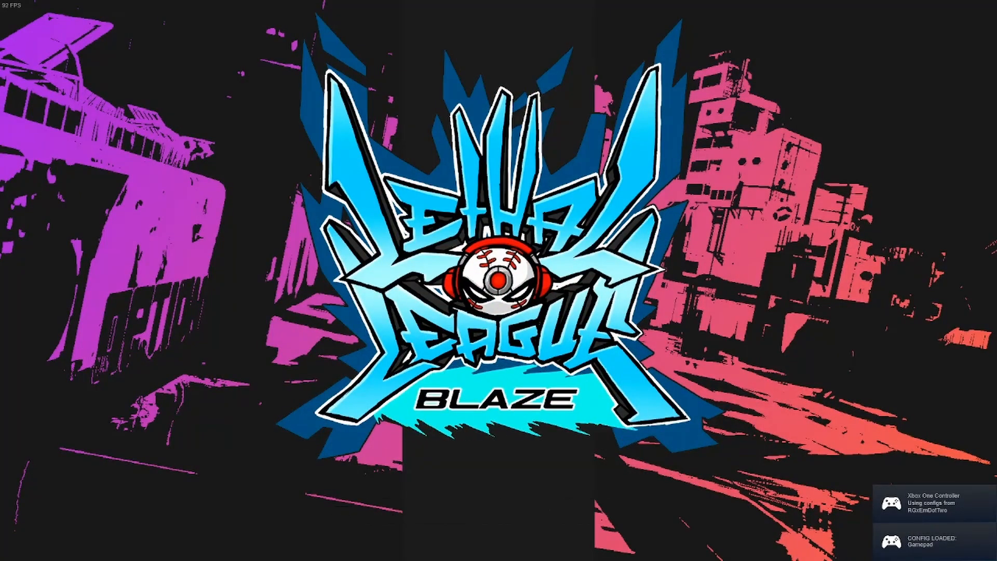
pyautogui.press('Return')
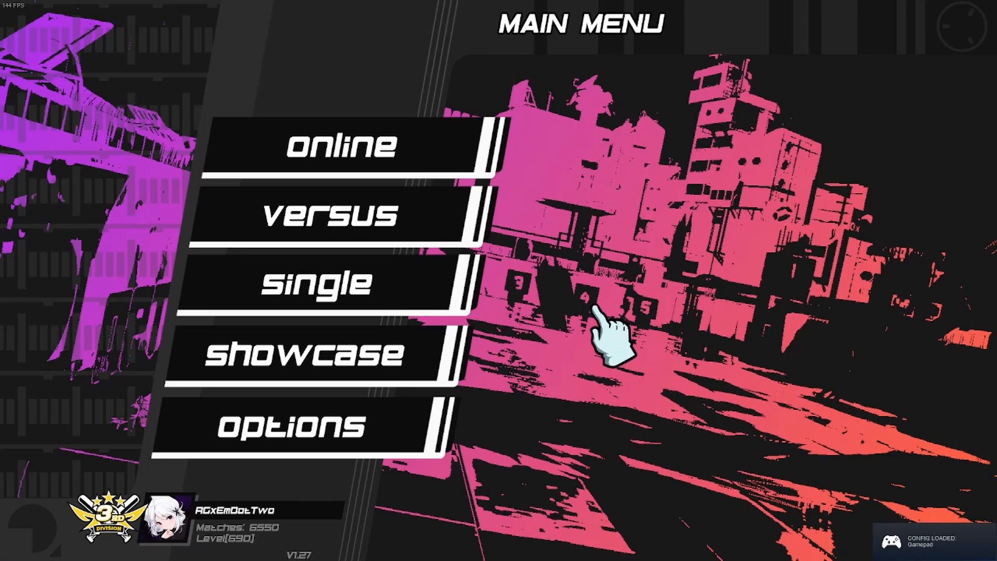
pyautogui.click(322, 355)
pyautogui.click(349, 139)
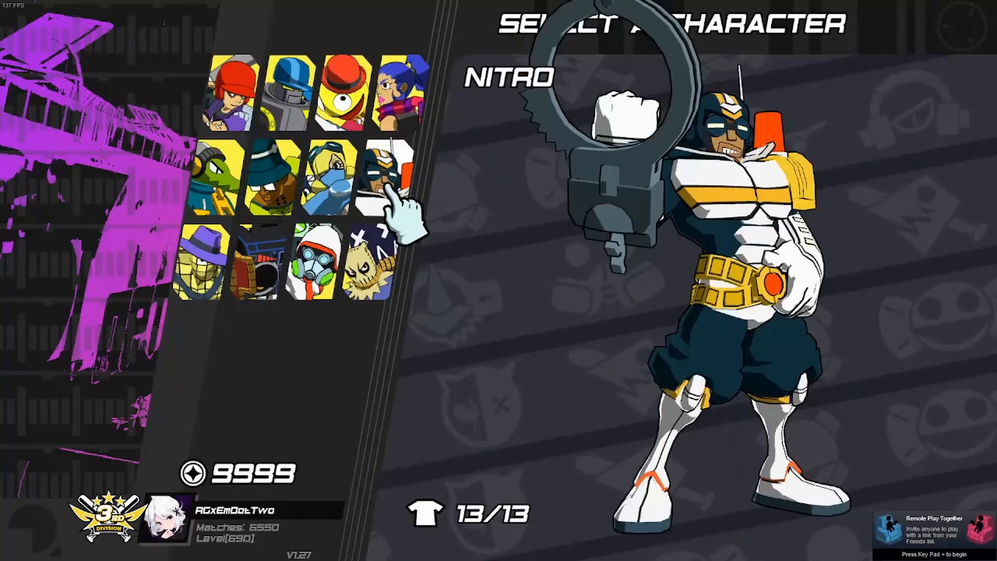
# - Preview the skate character's Coco girl outfit and return to the Showcase menu
pyautogui.click(332, 166)
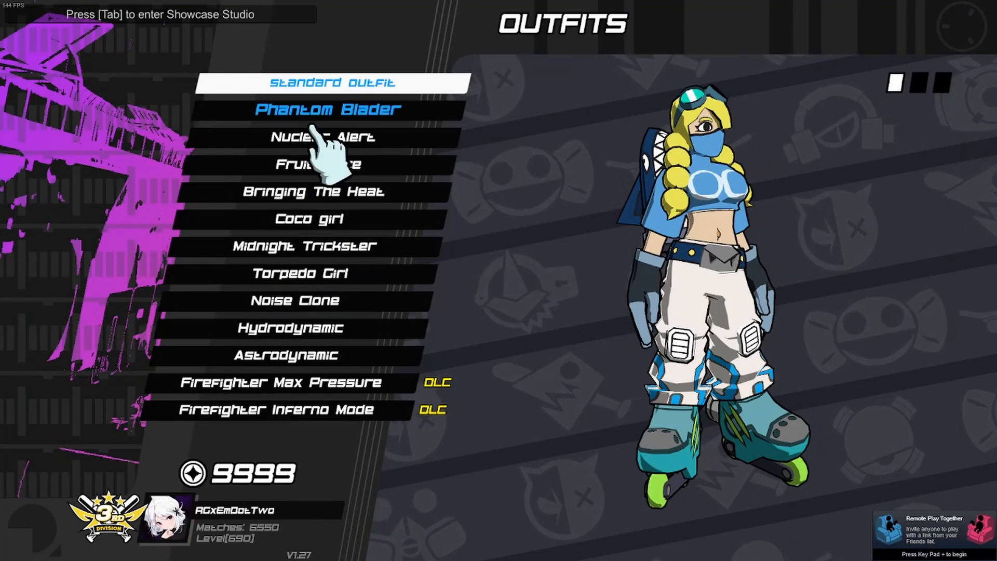
pyautogui.click(309, 219)
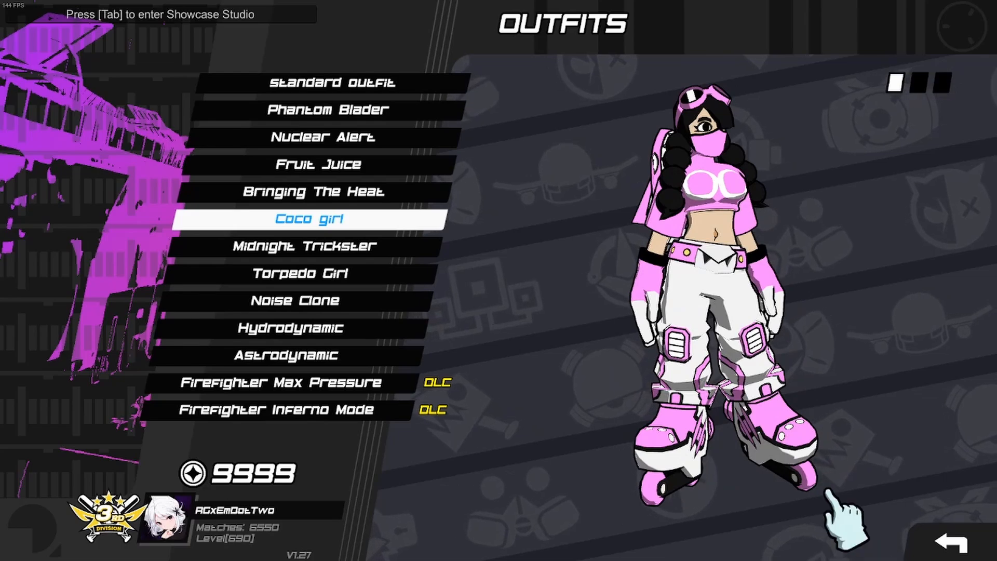
pyautogui.click(918, 542)
pyautogui.click(925, 543)
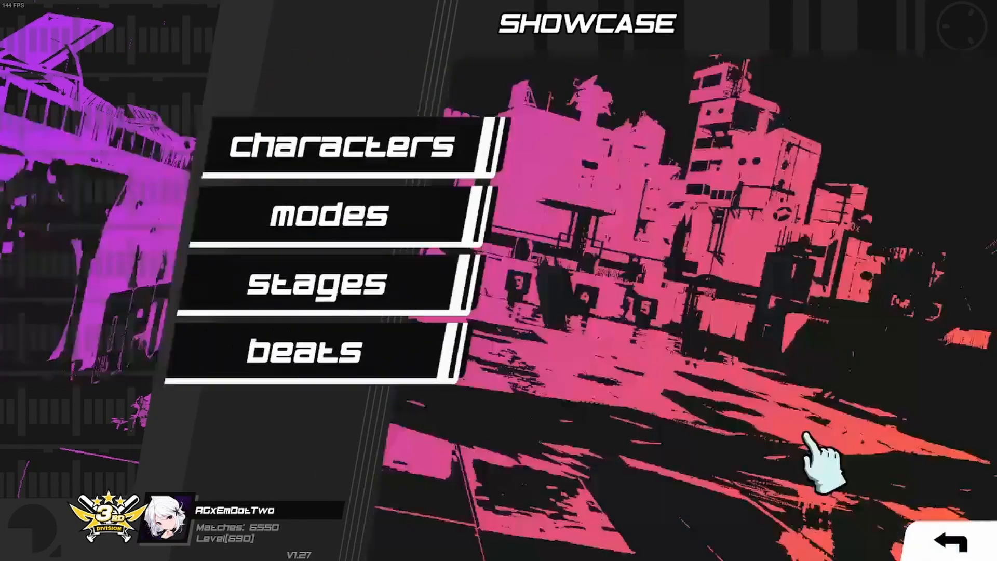
# - Leave the Showcase and start a single-player training match as Jet in the pink-and-white outfit with black hair
pyautogui.click(940, 544)
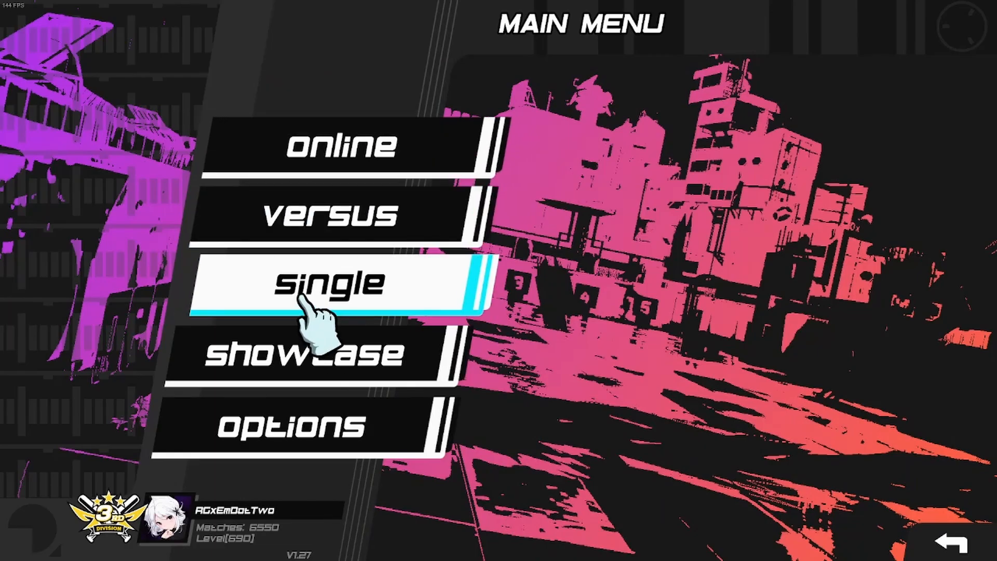
pyautogui.click(316, 294)
pyautogui.click(647, 486)
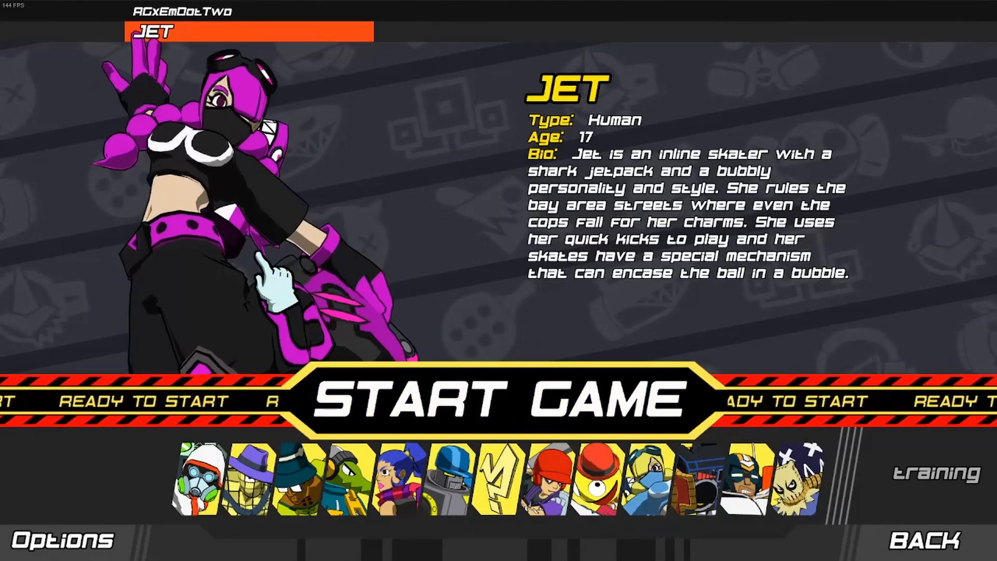
pyautogui.click(493, 387)
pyautogui.click(527, 239)
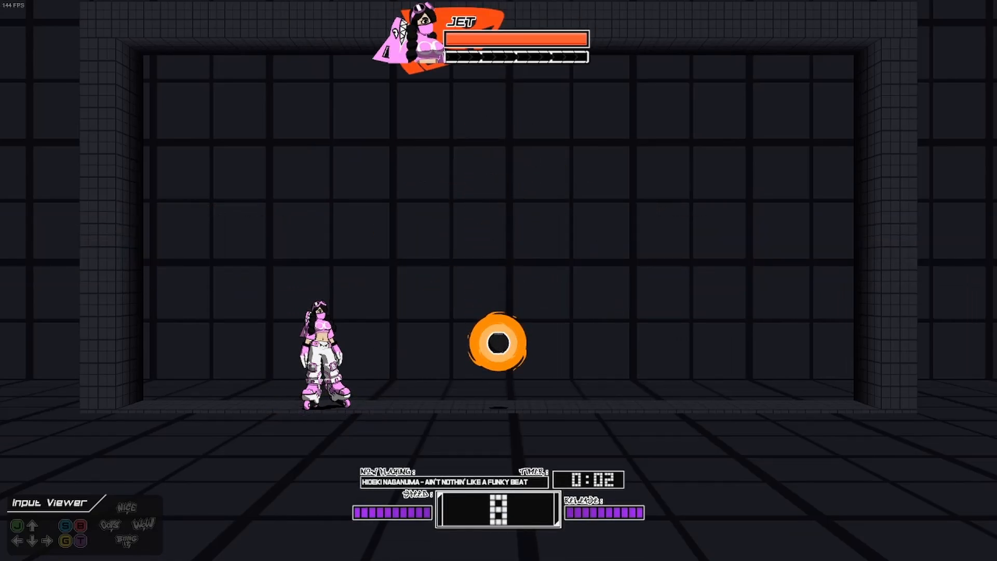
# - Skate Jet back and forth across the training stage to examine the custom skin in motion
pyautogui.press('Right')
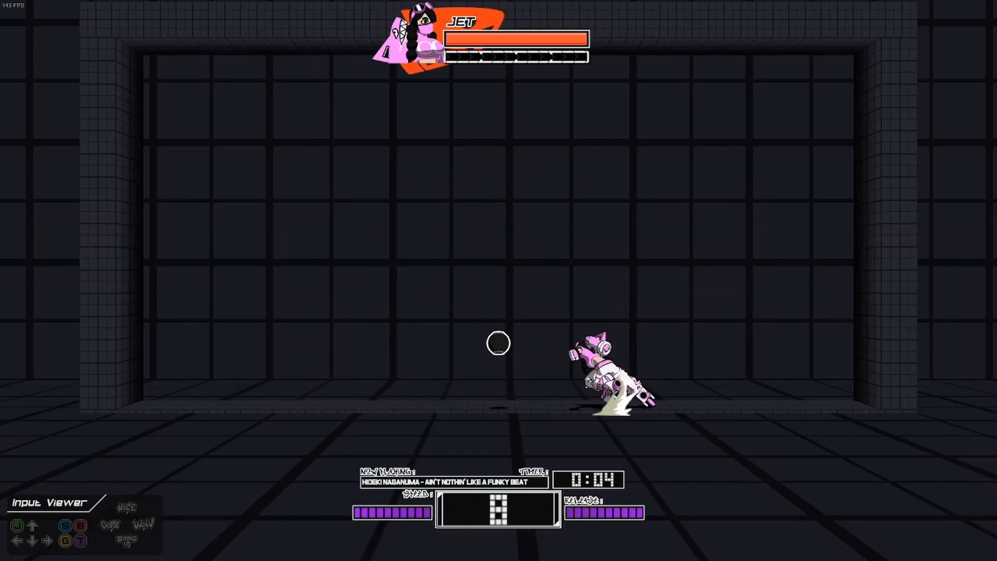
pyautogui.press('Right')
pyautogui.press('Left')
pyautogui.press('Right')
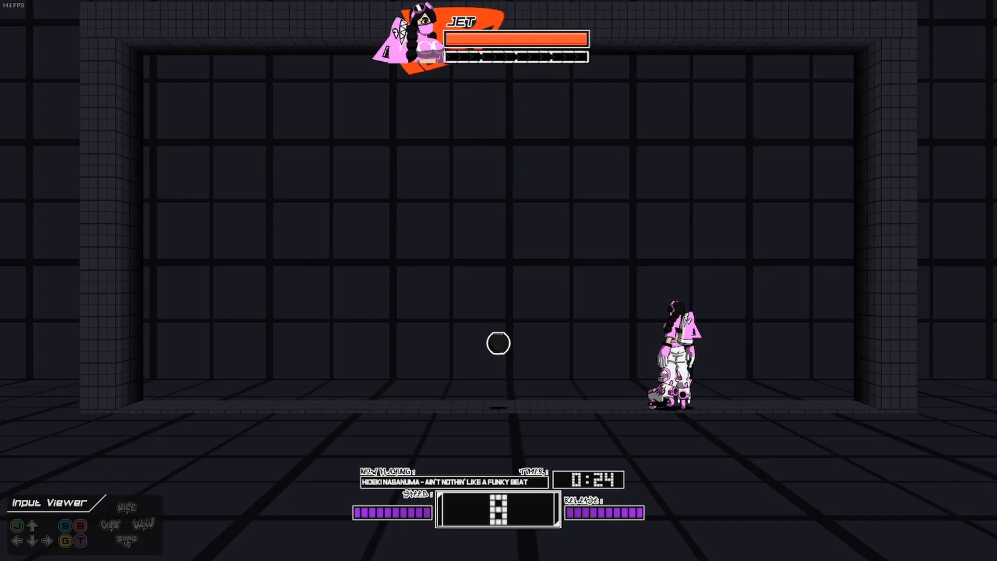
pyautogui.press('Left')
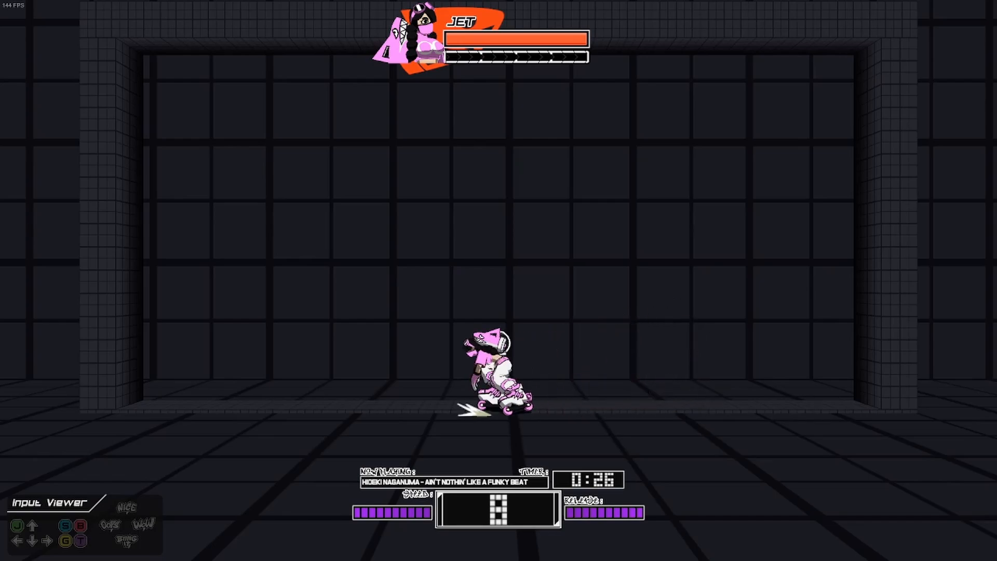
# - Rally the ball with Jet's jumps, swings, bunts and bubble special to examine the skin during play
pyautogui.press('Right')
pyautogui.press('x')
pyautogui.press('space')
pyautogui.press('Left')
pyautogui.press('c')
pyautogui.press('Right')
pyautogui.press('Left')
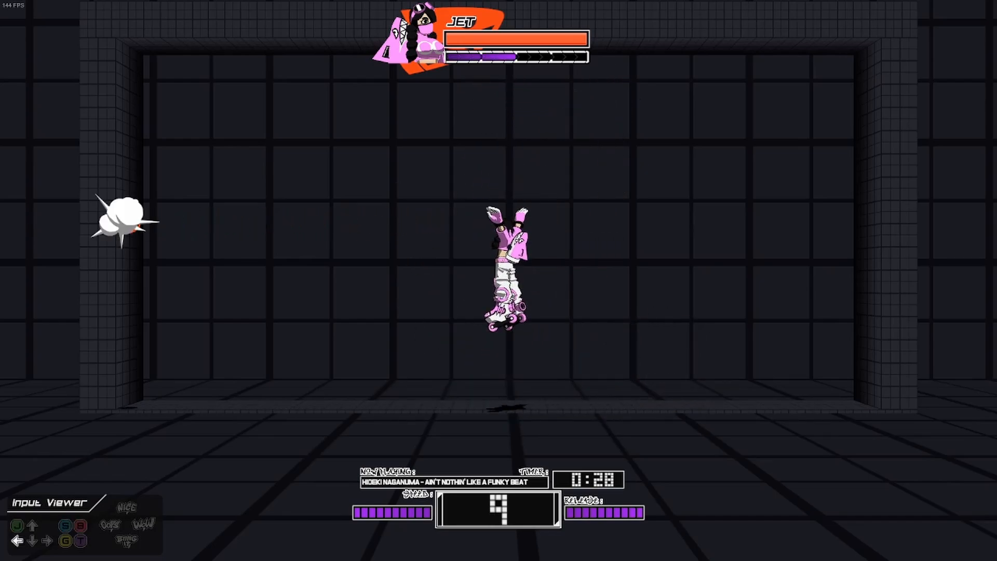
pyautogui.press('space')
pyautogui.press('c')
pyautogui.press('Right')
pyautogui.press('x')
pyautogui.press('c')
pyautogui.press('space')
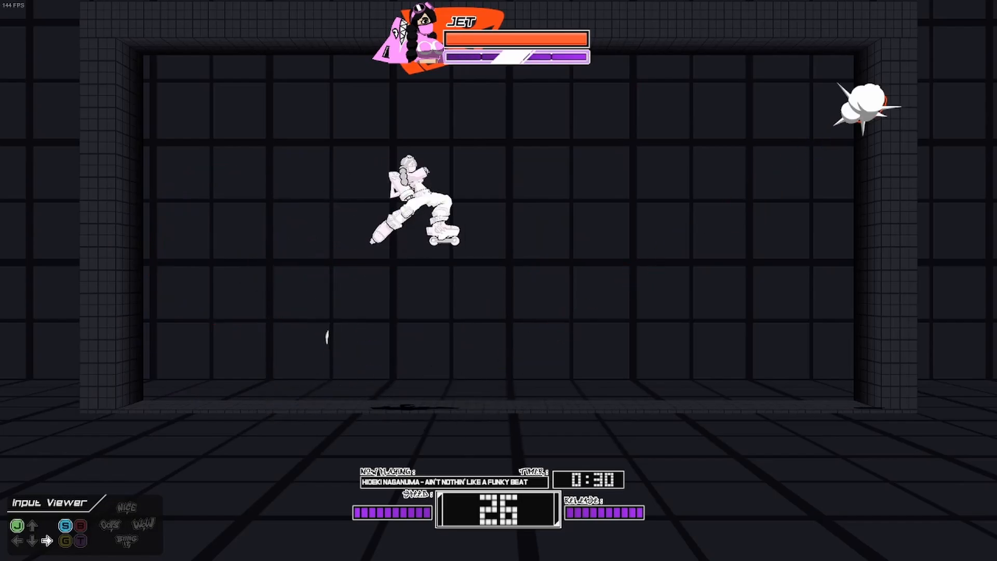
pyautogui.press('c')
pyautogui.press('space')
pyautogui.press('c')
pyautogui.press('Right')
pyautogui.press('c')
pyautogui.press('space')
pyautogui.press('Left')
pyautogui.press('c')
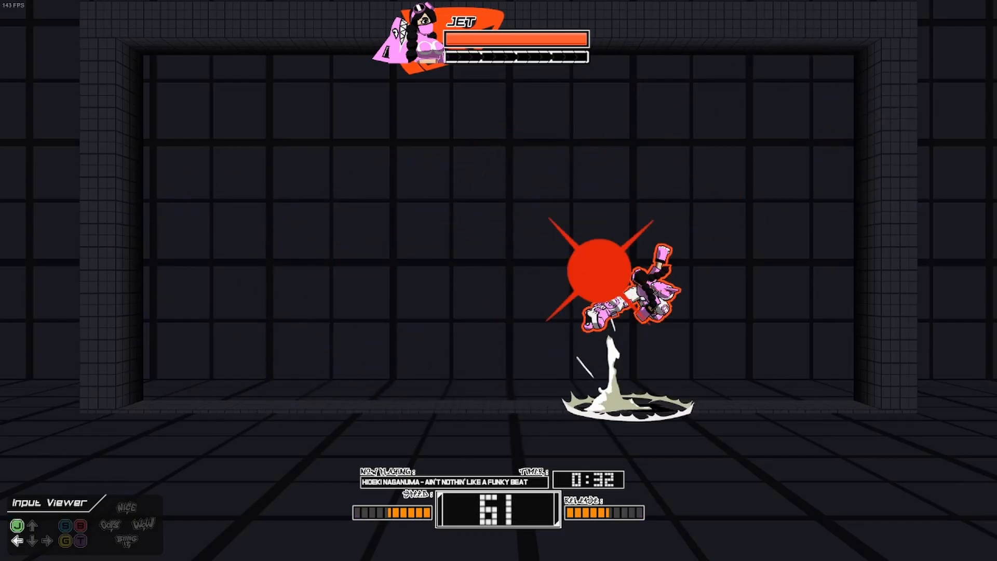
pyautogui.press('c')
pyautogui.press('c')
pyautogui.press('Right')
pyautogui.press('Left')
pyautogui.press('space')
pyautogui.press('c')
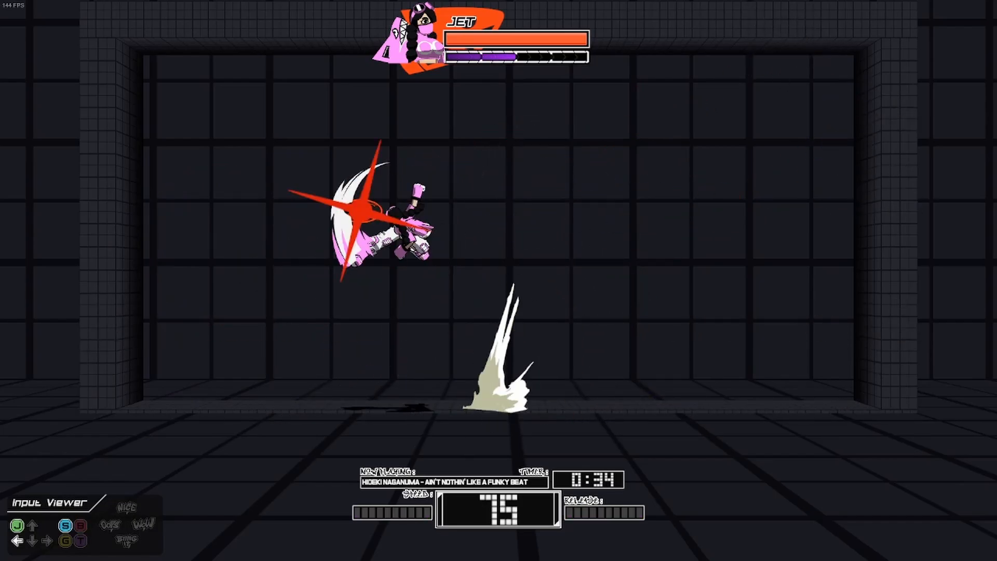
pyautogui.press('Down')
pyautogui.press('x')
pyautogui.press('Right')
pyautogui.press('x')
pyautogui.press('space')
pyautogui.press('Right')
pyautogui.press('x')
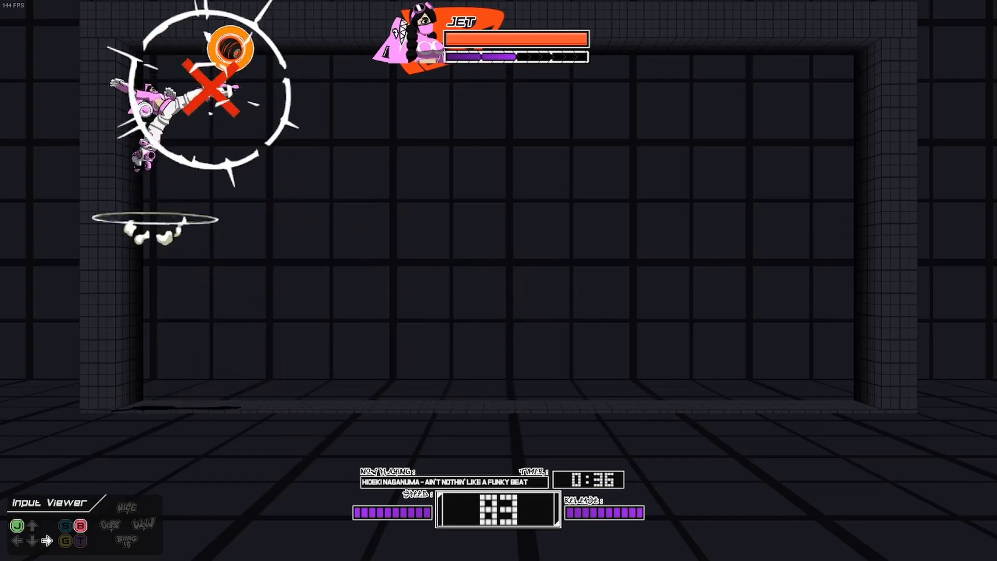
pyautogui.press('c')
pyautogui.press('x')
pyautogui.press('c')
pyautogui.press('c')
pyautogui.press('Left')
pyautogui.press('x')
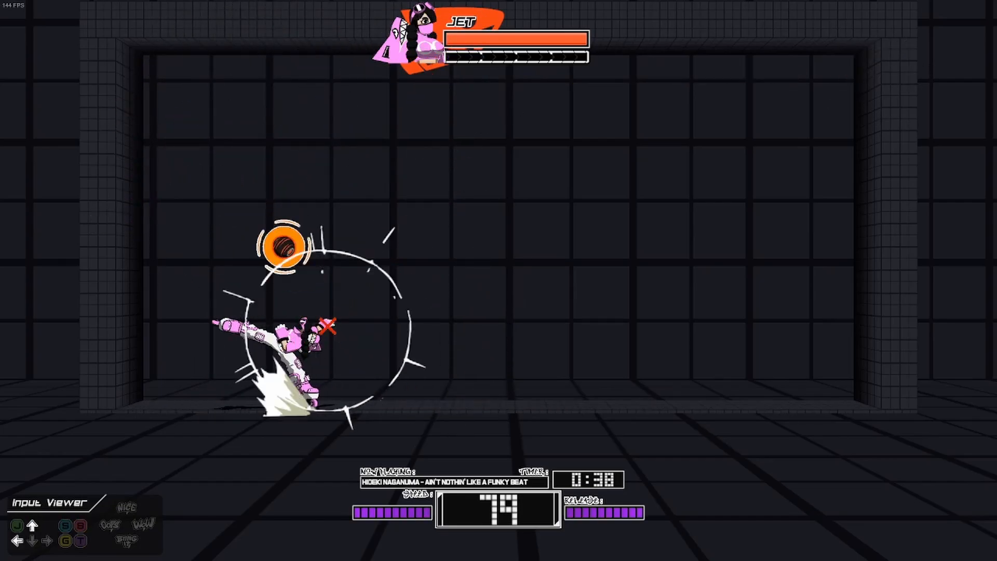
pyautogui.press('space')
pyautogui.press('Up')
pyautogui.press('c')
pyautogui.press('Right')
pyautogui.press('x')
pyautogui.press('space')
pyautogui.press('c')
pyautogui.press('Down')
pyautogui.press('x')
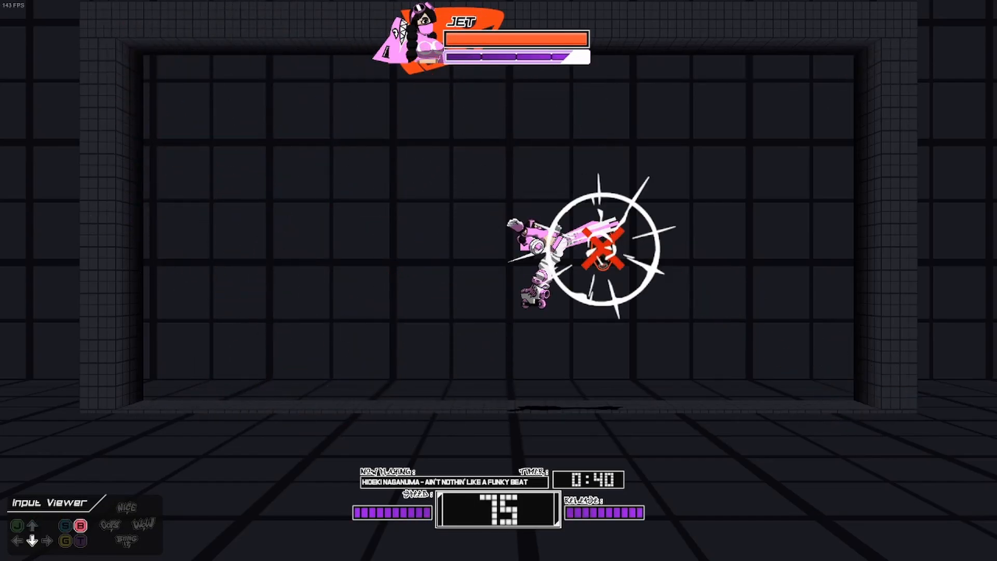
pyautogui.press('Up')
pyautogui.press('c')
pyautogui.press('Right')
pyautogui.press('Left')
pyautogui.press('space')
pyautogui.press('x')
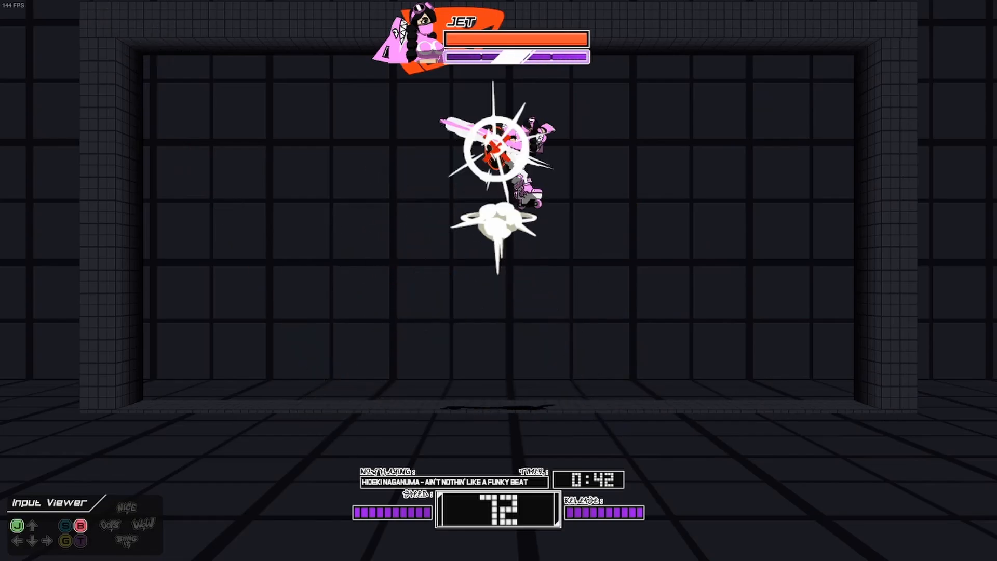
pyautogui.press('c')
pyautogui.press('x')
pyautogui.press('Up')
pyautogui.press('c')
pyautogui.press('Left')
pyautogui.press('space')
pyautogui.press('x')
pyautogui.press('Right')
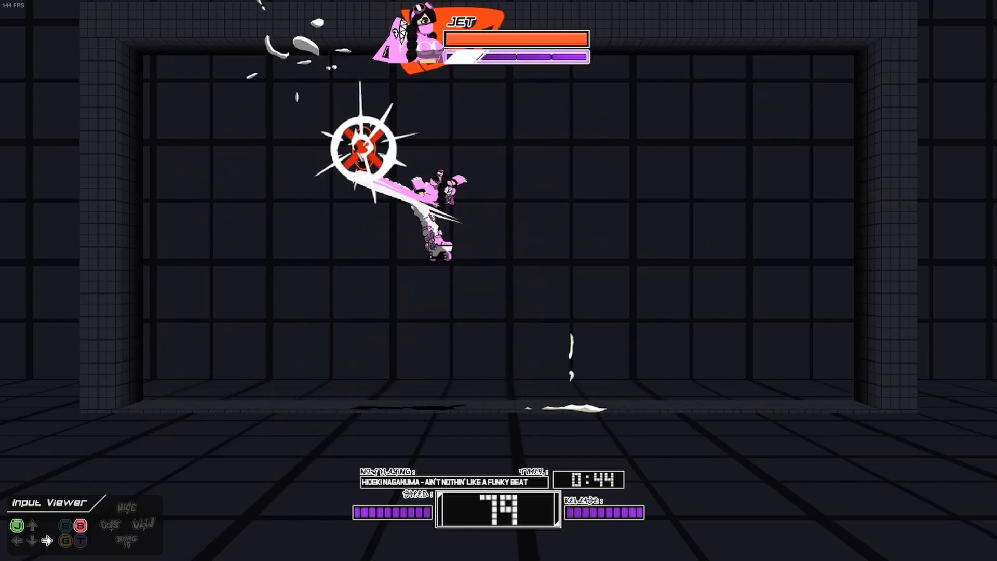
pyautogui.press('x')
pyautogui.press('c')
pyautogui.press('x')
pyautogui.press('c')
pyautogui.press('Left')
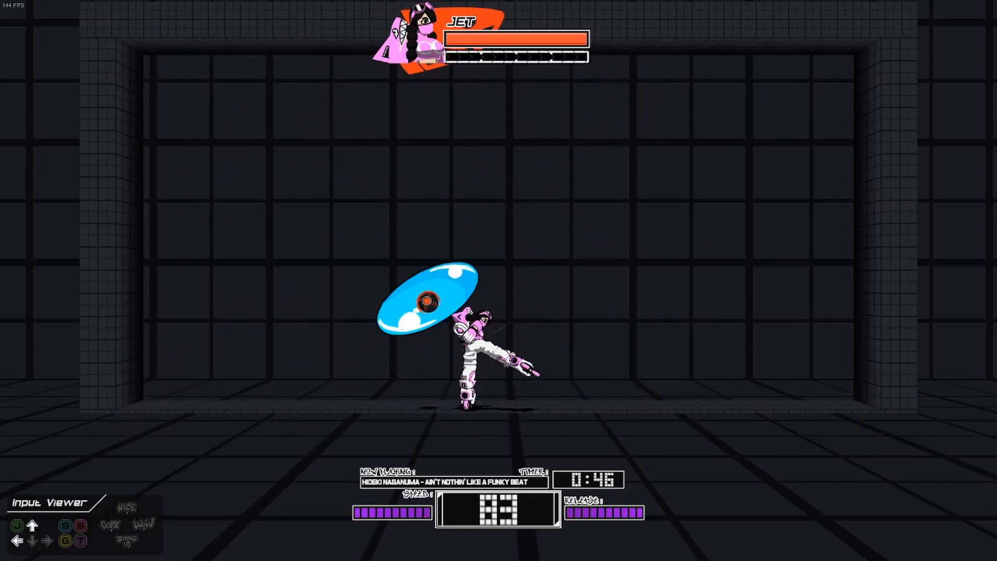
pyautogui.press('space')
pyautogui.press('c')
pyautogui.press('Right')
pyautogui.press('c')
pyautogui.press('space')
pyautogui.press('x')
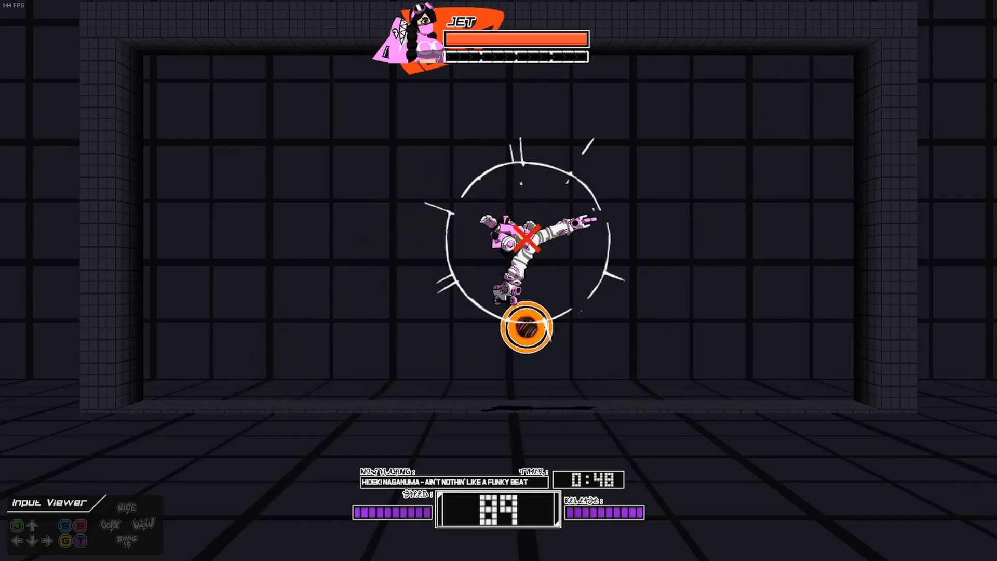
pyautogui.press('Left')
pyautogui.press('c')
pyautogui.press('Right')
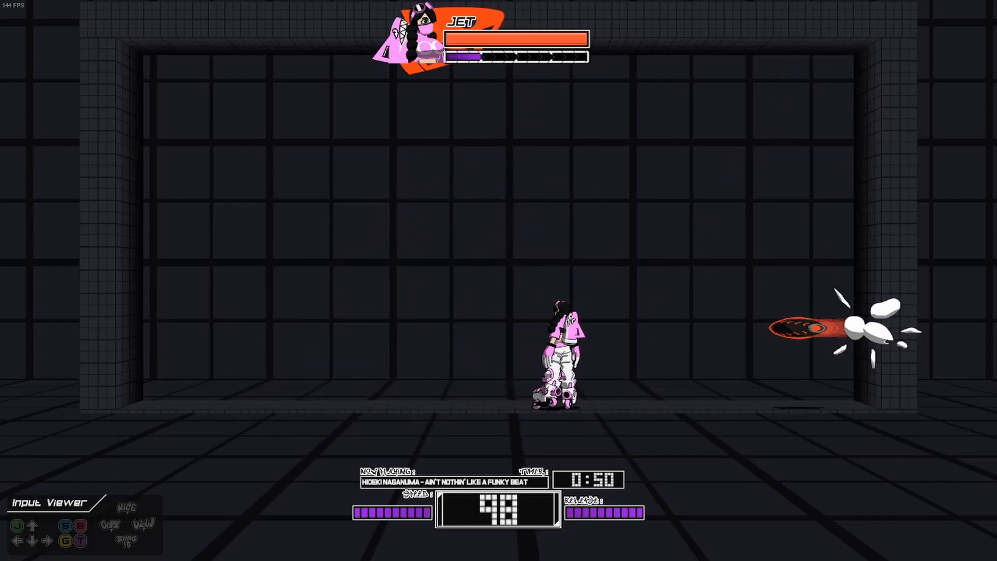
pyautogui.press('Escape')
pyautogui.press('Down')
pyautogui.press('Down')
pyautogui.press('Down')
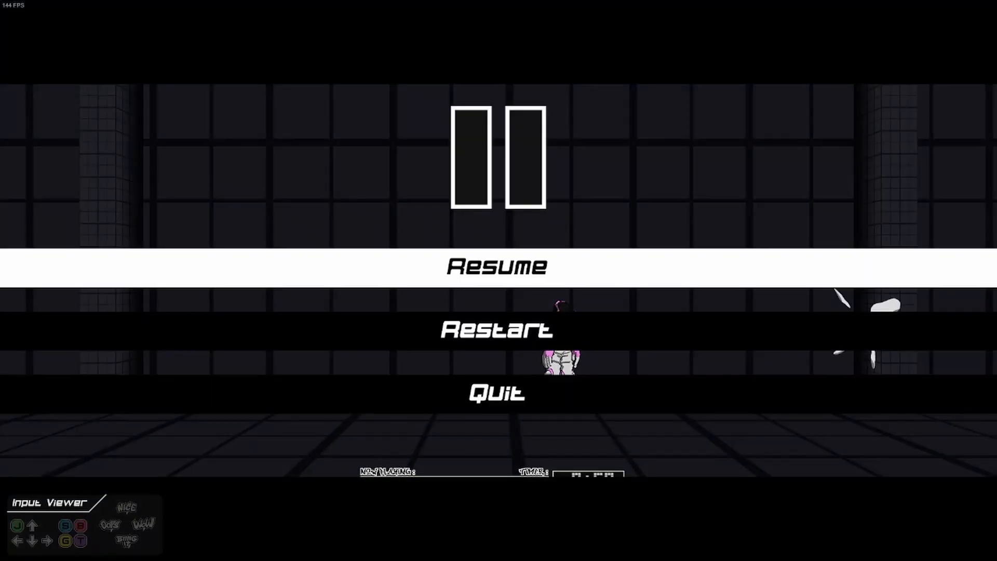
pyautogui.press('Return')
pyautogui.press('space')
pyautogui.press('c')
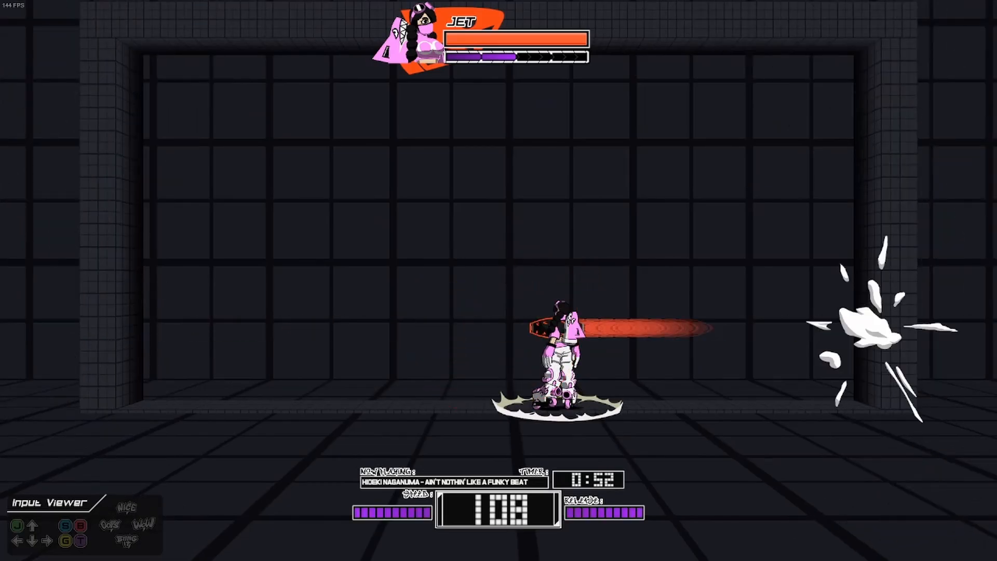
# - Pause the training match and quit to the character selection
pyautogui.press('Escape')
pyautogui.press('Down')
pyautogui.press('Down')
pyautogui.press('Return')
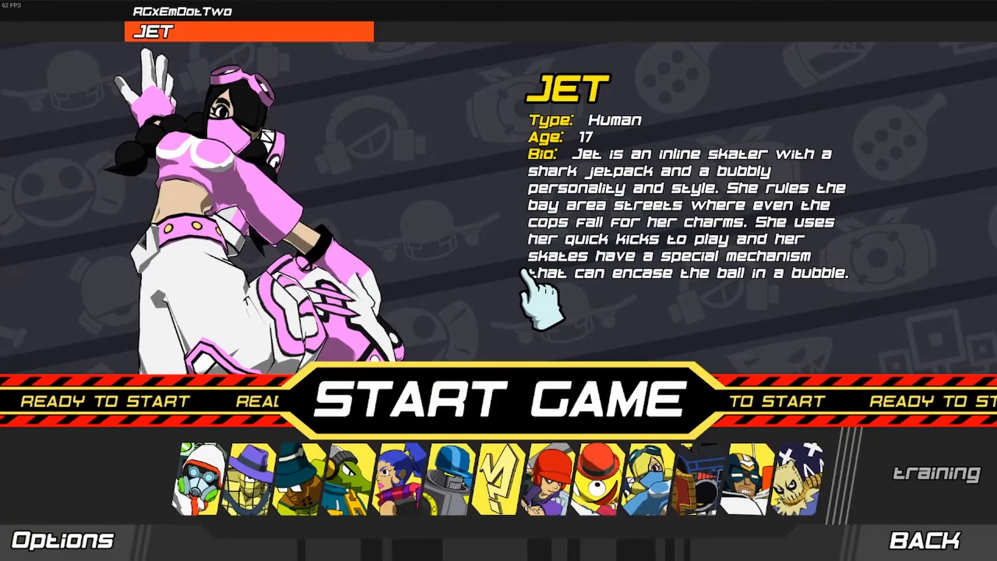